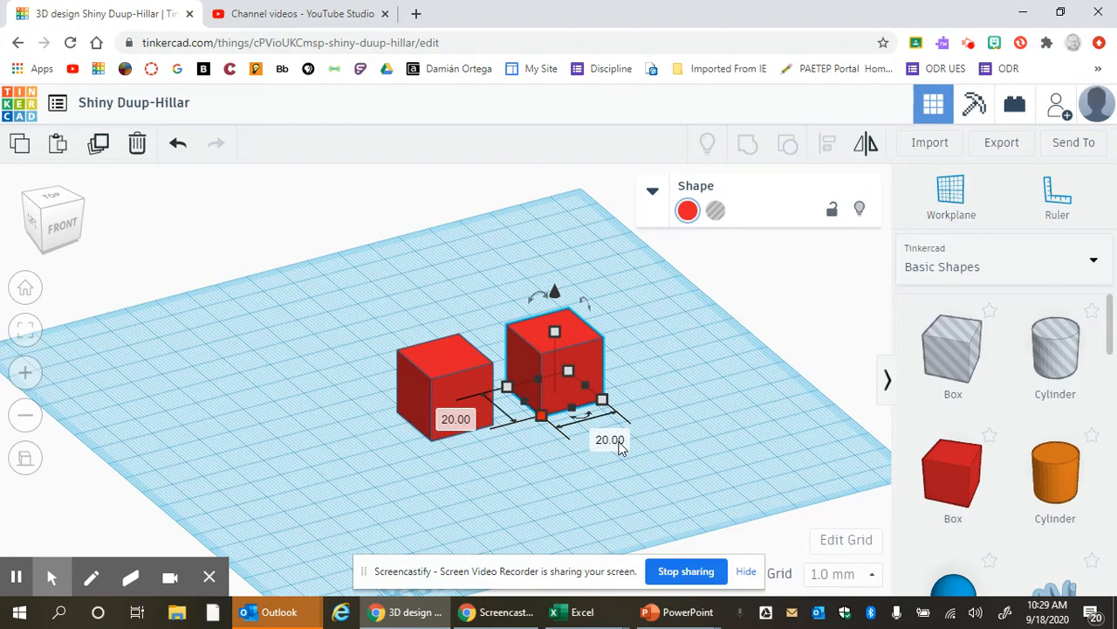
- Try stretching the nearer box from its front corner to a base of about 39 by 43 mm, and undo the resize
left_click(510, 494)
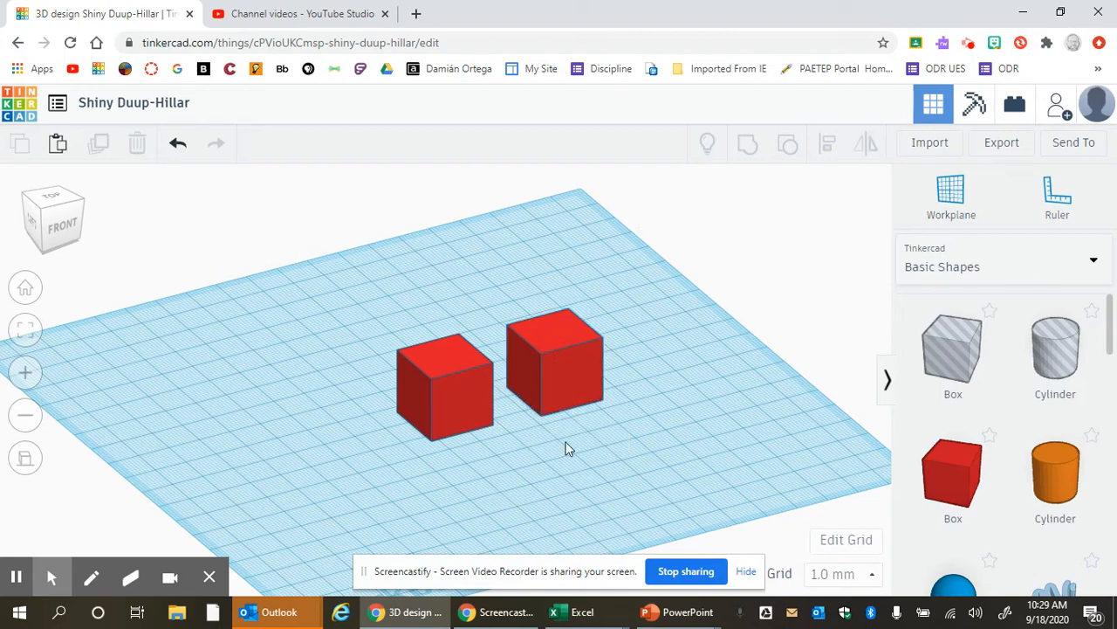
right_click_drag(600, 475, 460, 458)
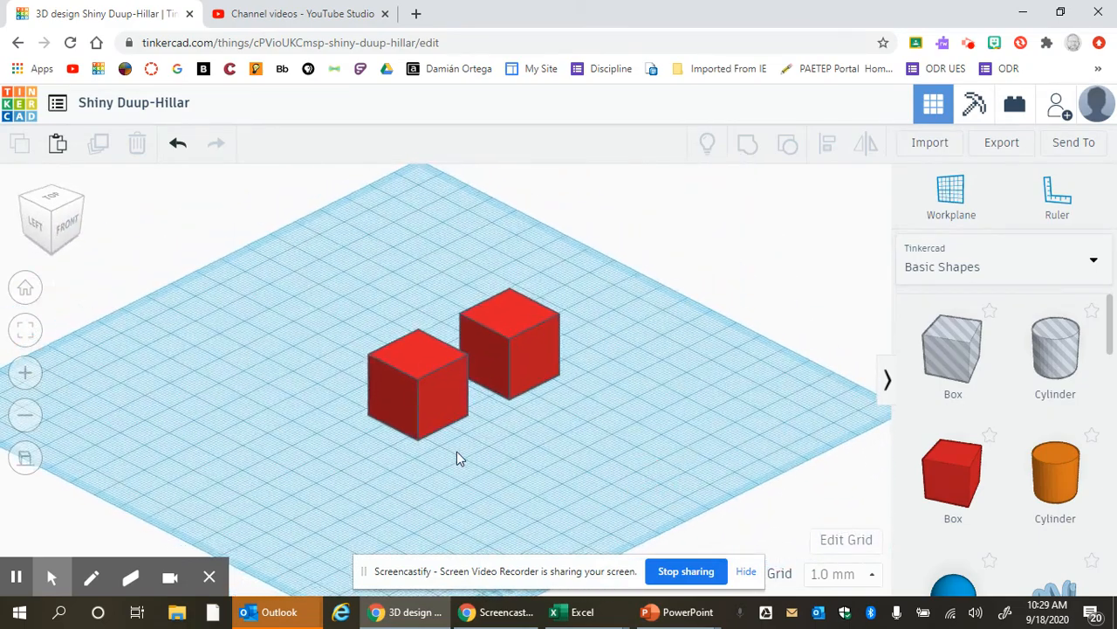
right_click_drag(552, 469, 510, 472)
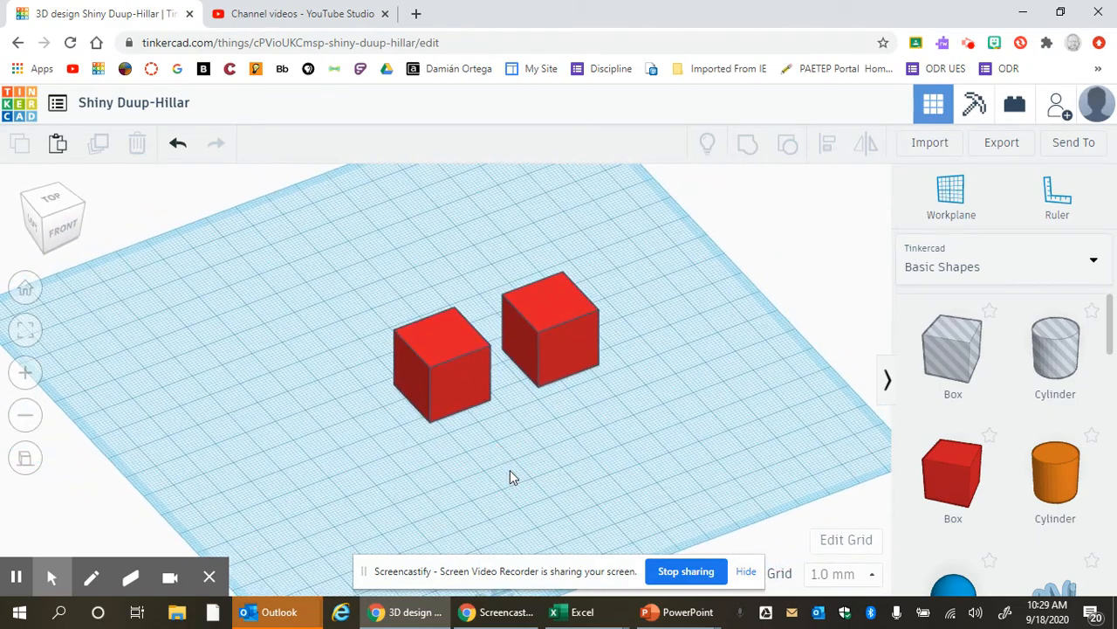
left_click(455, 395)
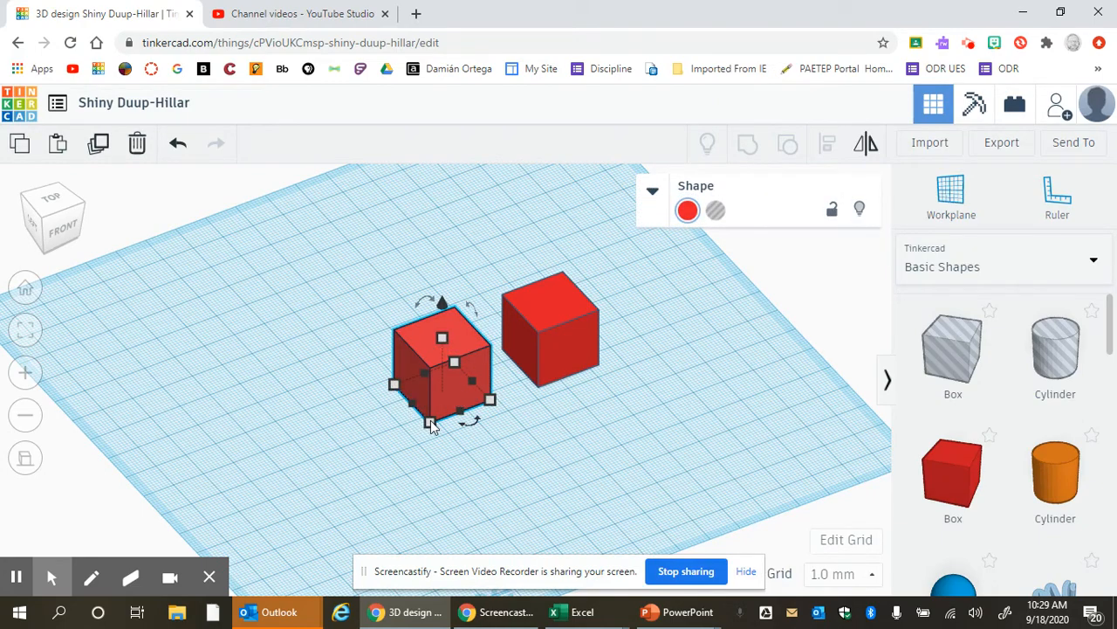
left_click_drag(431, 422, 428, 487)
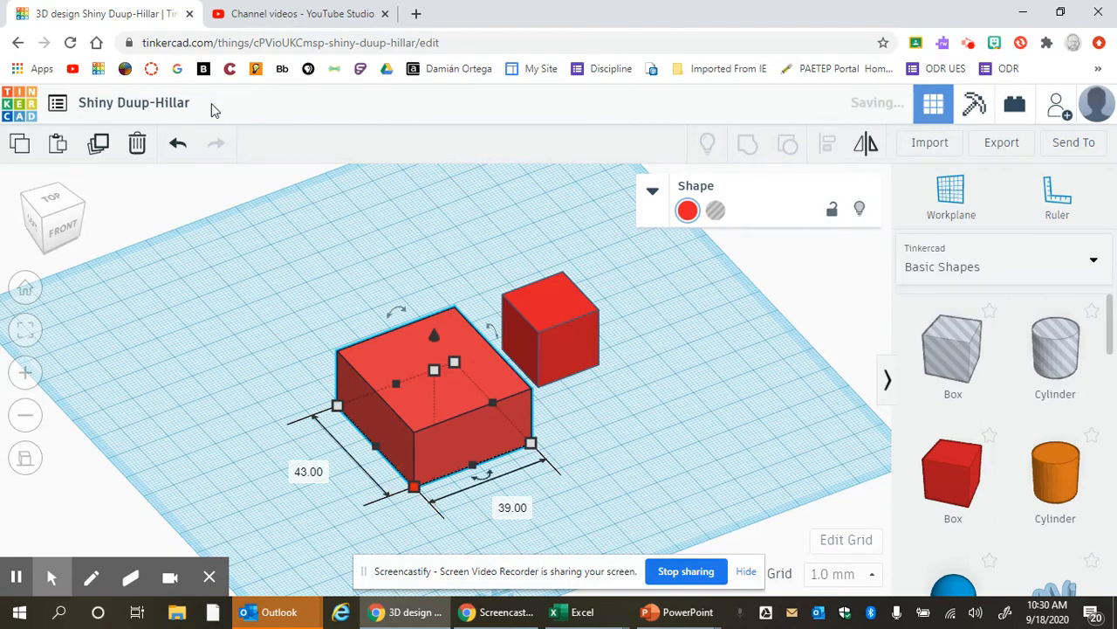
left_click(178, 149)
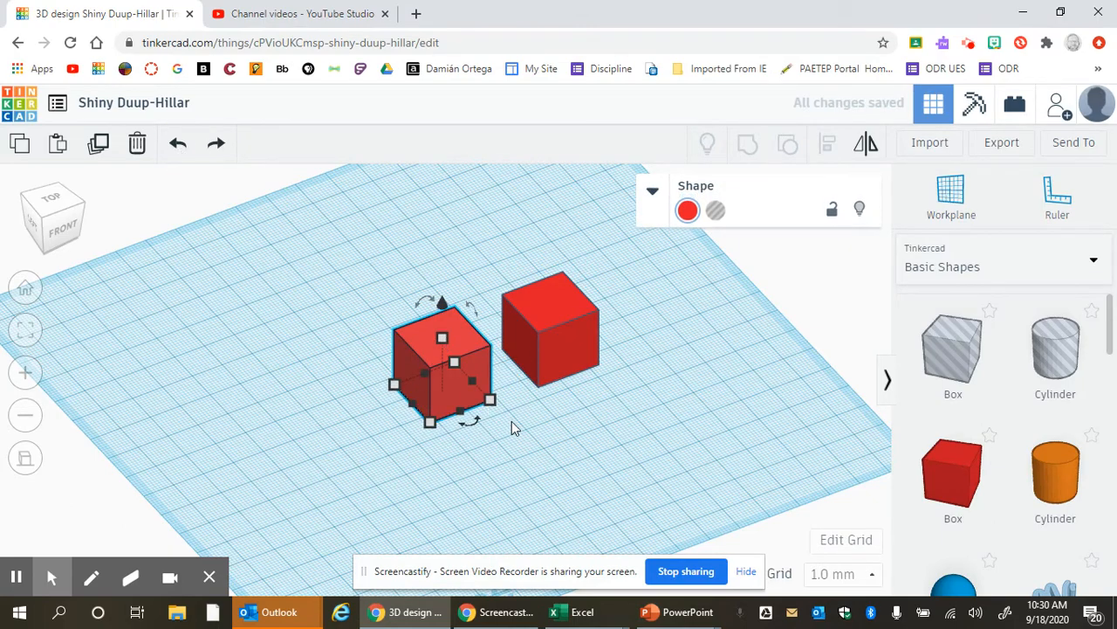
- Stretch the nearer box one side at a time until its base is 40 by 60 mm
right_click_drag(512, 423, 547, 409)
mouse_move(449, 428)
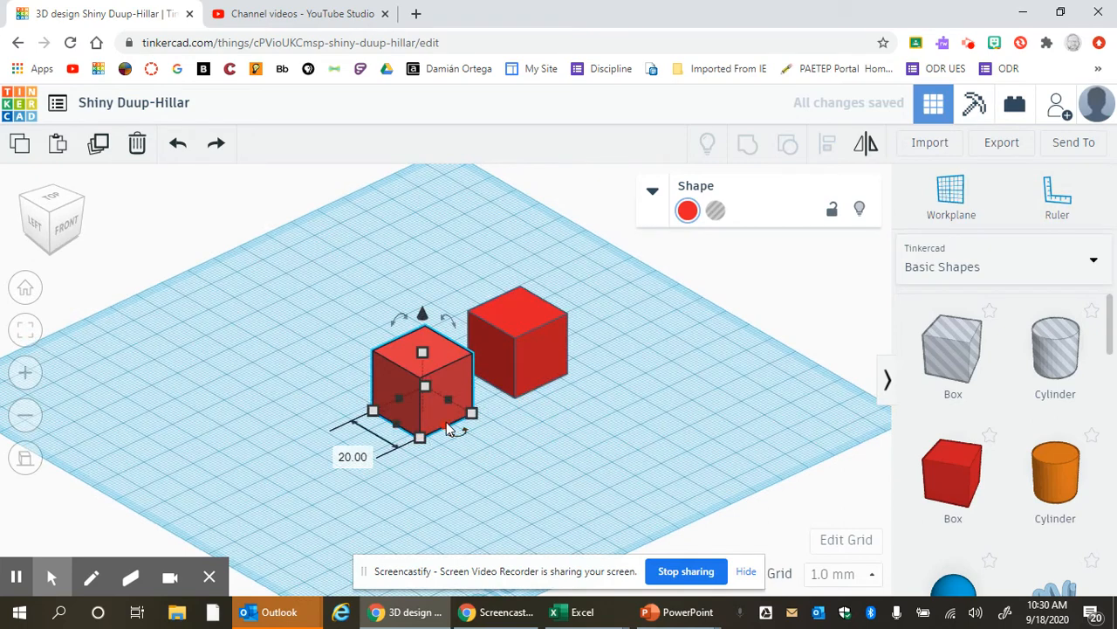
left_click_drag(447, 428, 492, 404)
mouse_move(535, 448)
left_mouse_down()
mouse_move(613, 475)
mouse_move(573, 408)
mouse_move(522, 393)
mouse_move(584, 472)
mouse_move(516, 446)
left_mouse_up()
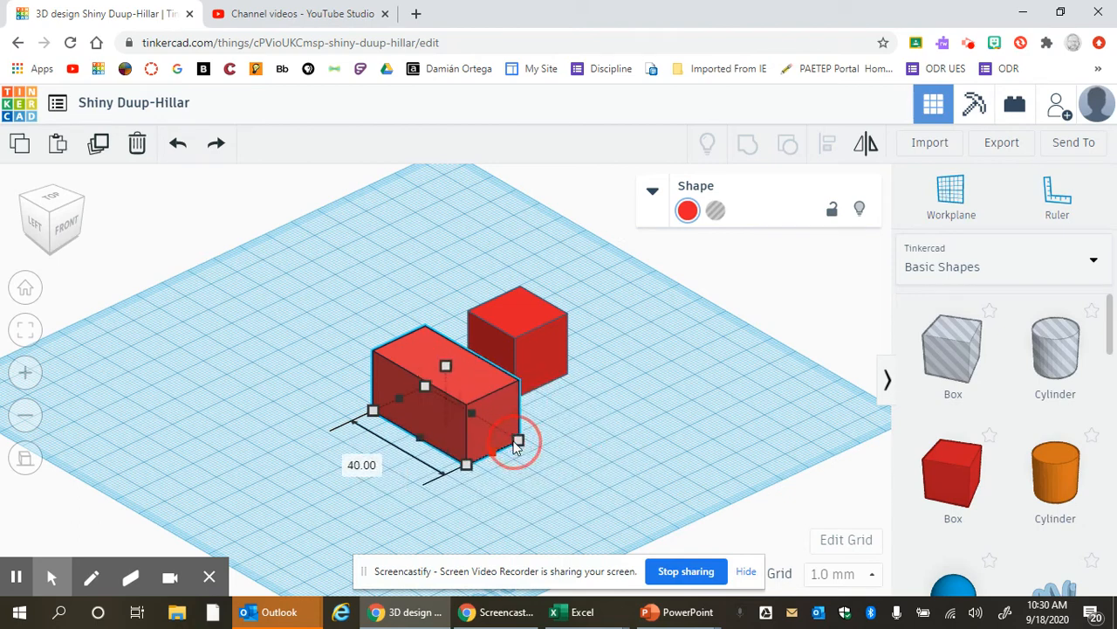
left_click_drag(420, 445, 301, 482)
- Stretch the selected box's height to 64 mm and reduce it to 36 mm
right_click_drag(376, 518, 546, 495)
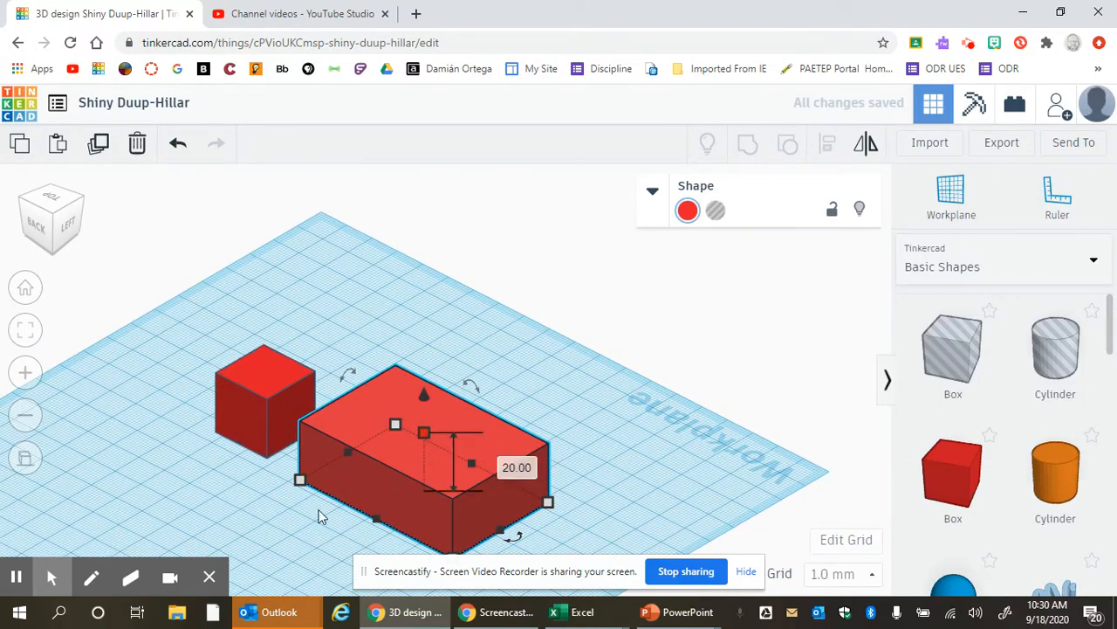
right_click_drag(317, 511, 324, 510)
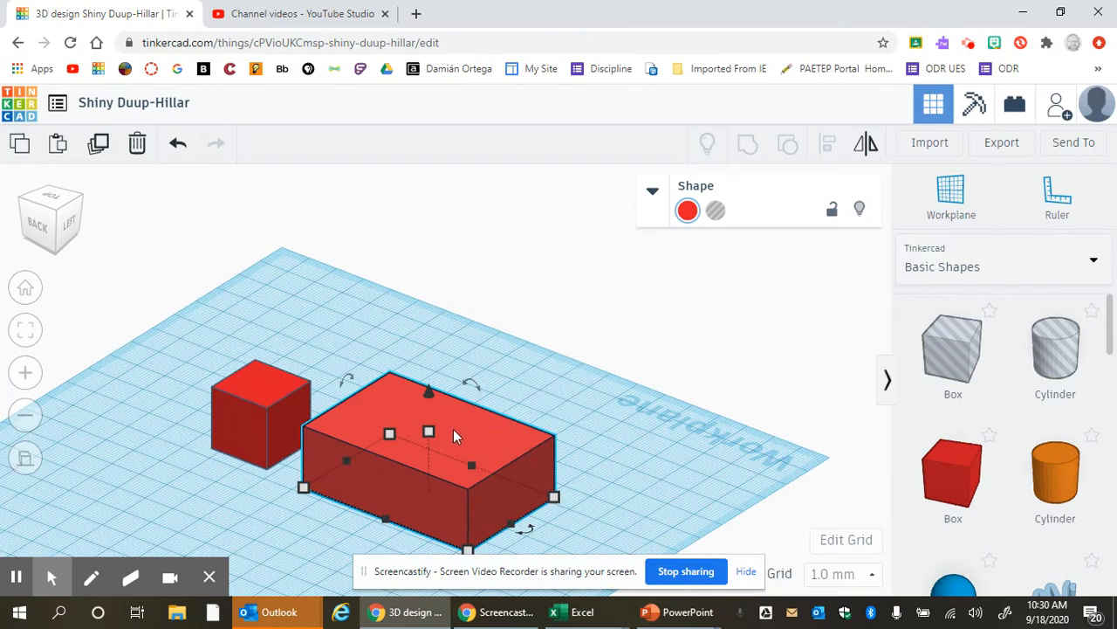
middle_click_drag(499, 322, 555, 264)
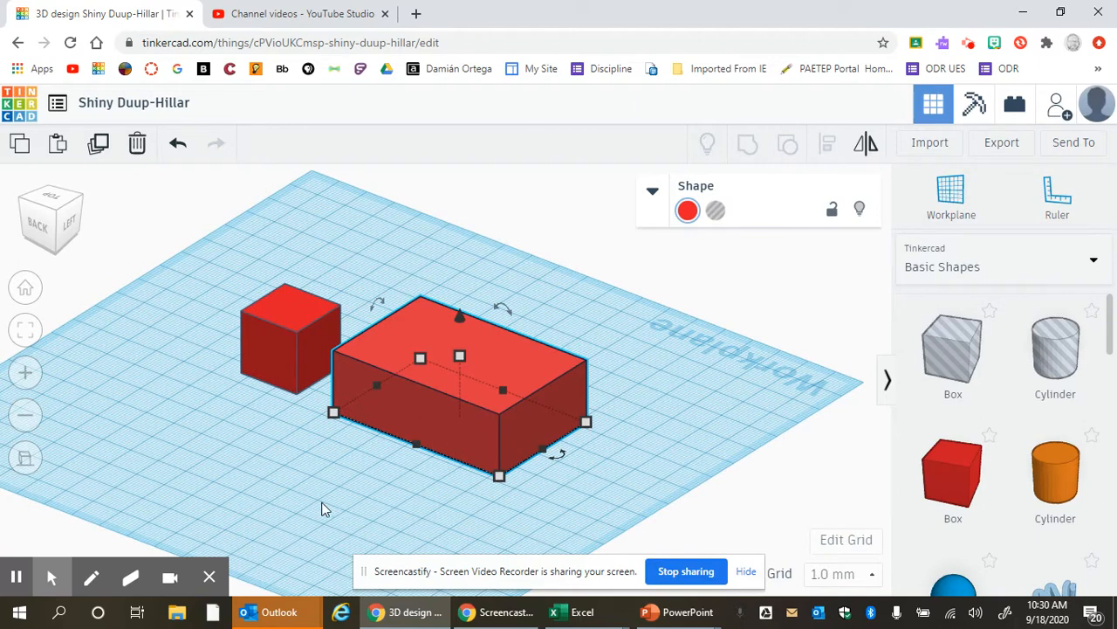
mouse_move(464, 353)
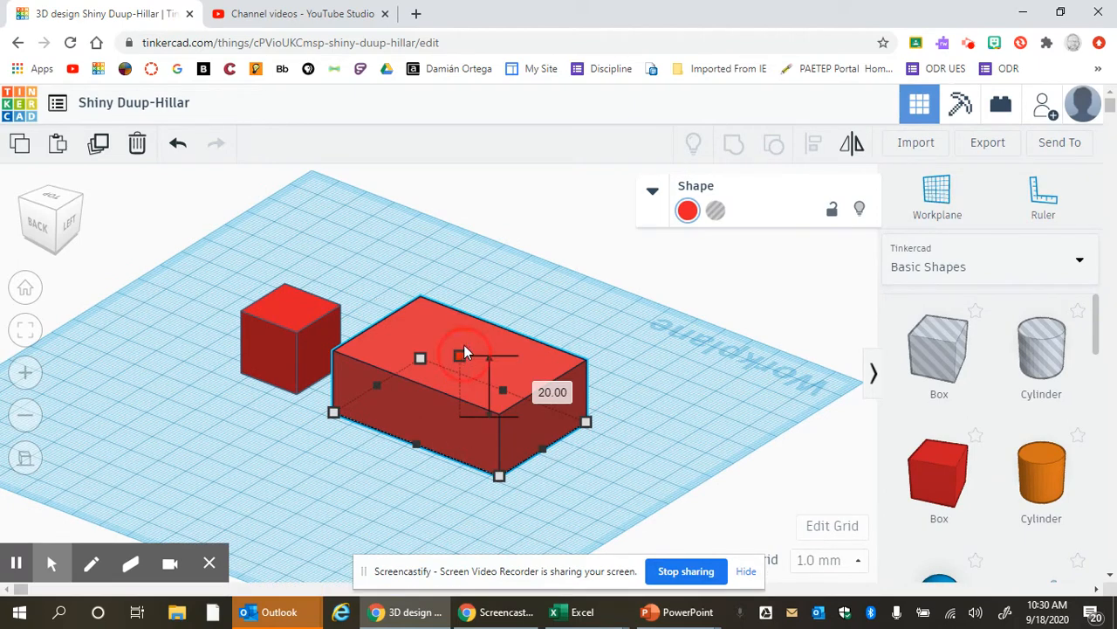
left_click_drag(465, 346, 484, 213)
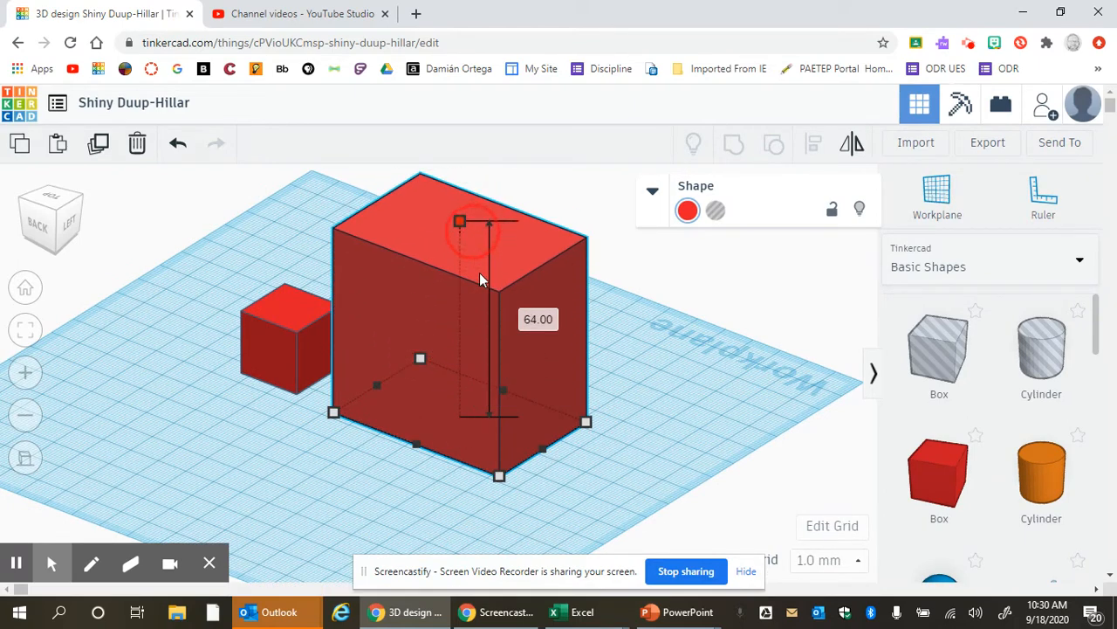
left_click_drag(480, 279, 466, 305)
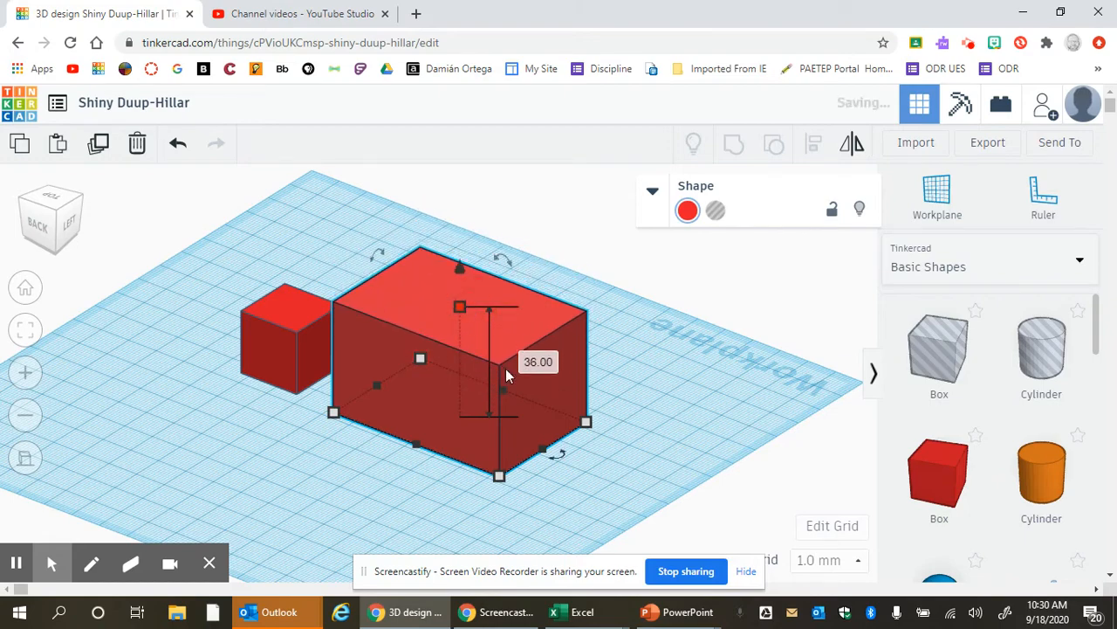
- Resize the selected box from its front corner to a base of about 46 by 49 mm
right_click_drag(692, 383, 406, 407)
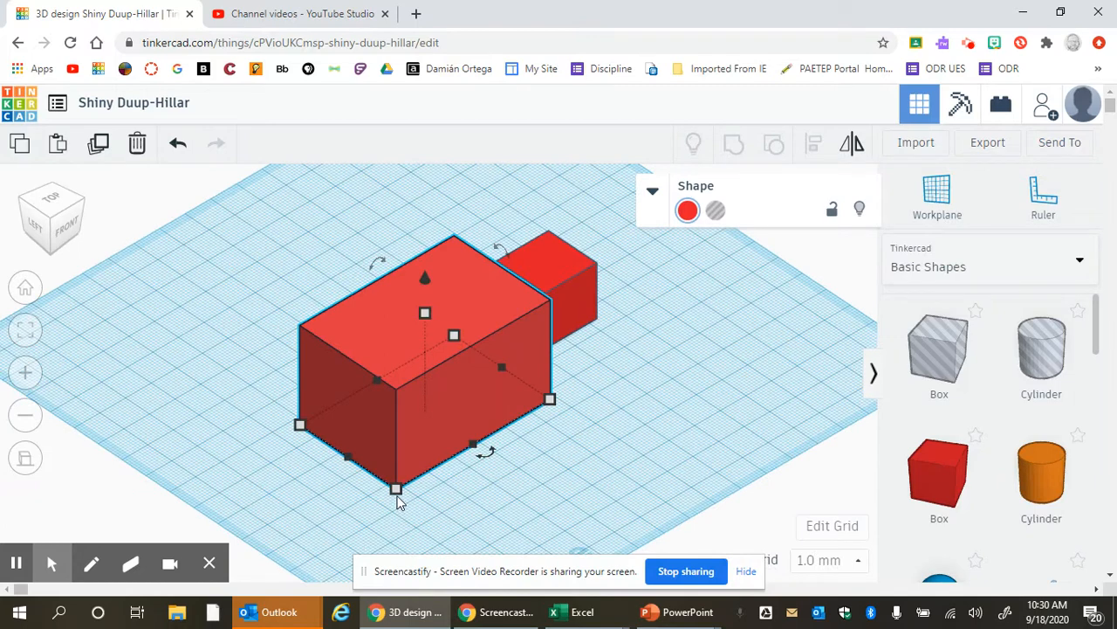
left_click(397, 493)
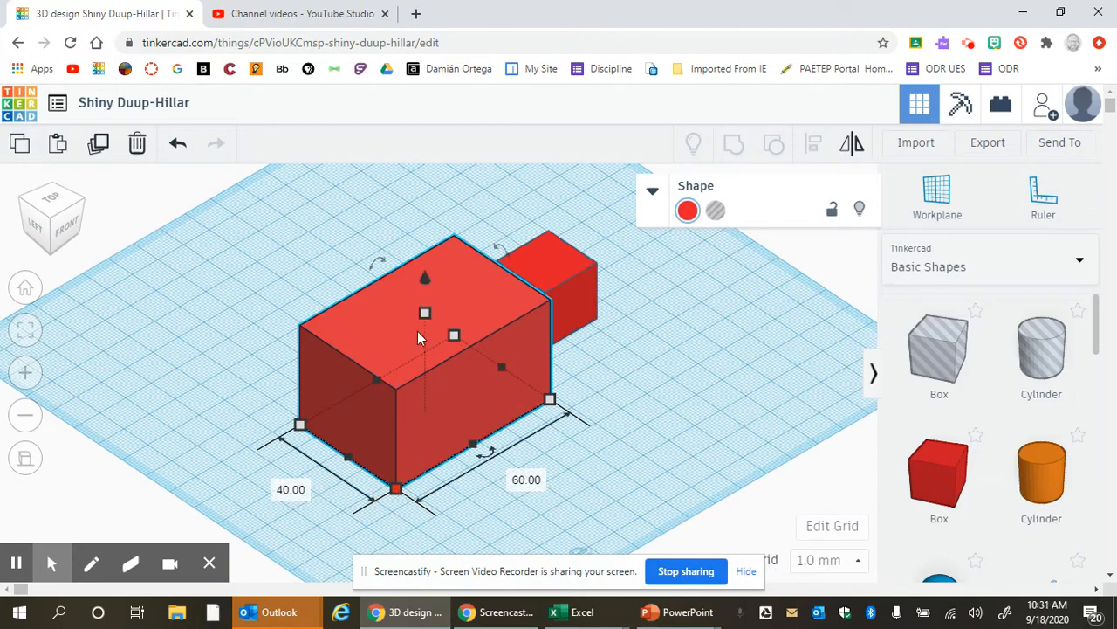
left_click_drag(395, 494, 439, 486)
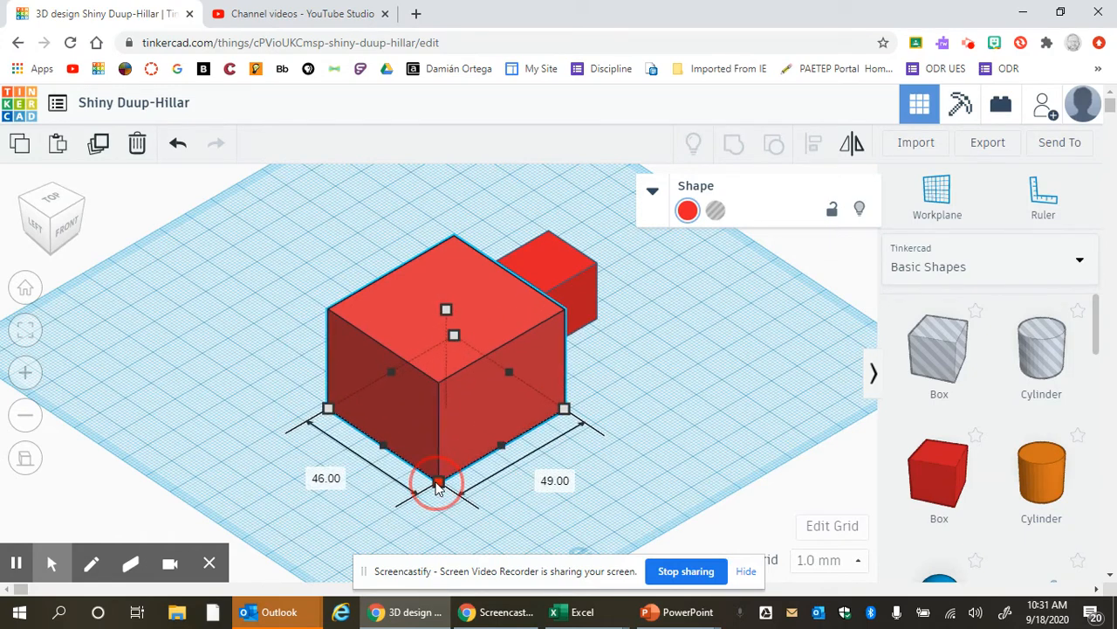
- Undo the corner, height and side stretches to restore the nearer box to its original cube shape
left_click(177, 147)
left_click(177, 147)
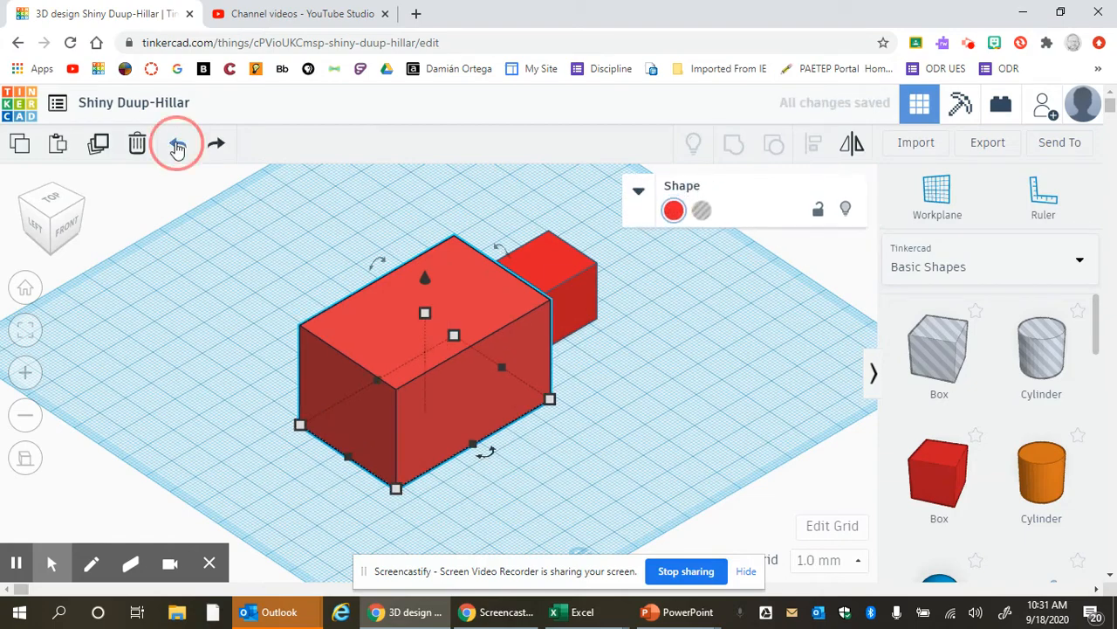
left_click(177, 147)
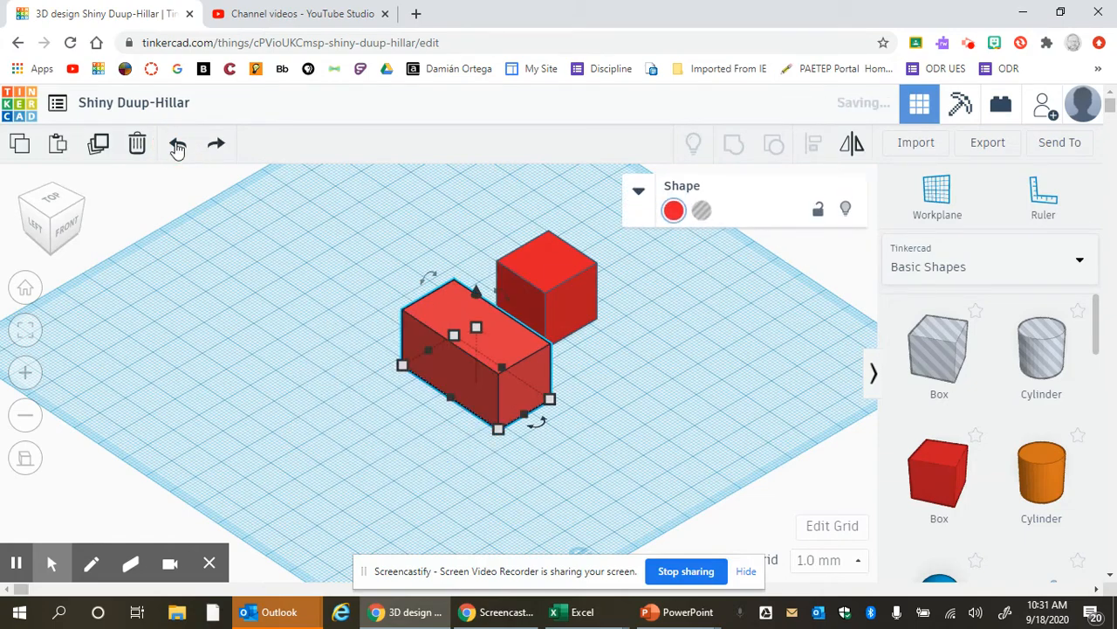
left_click(178, 147)
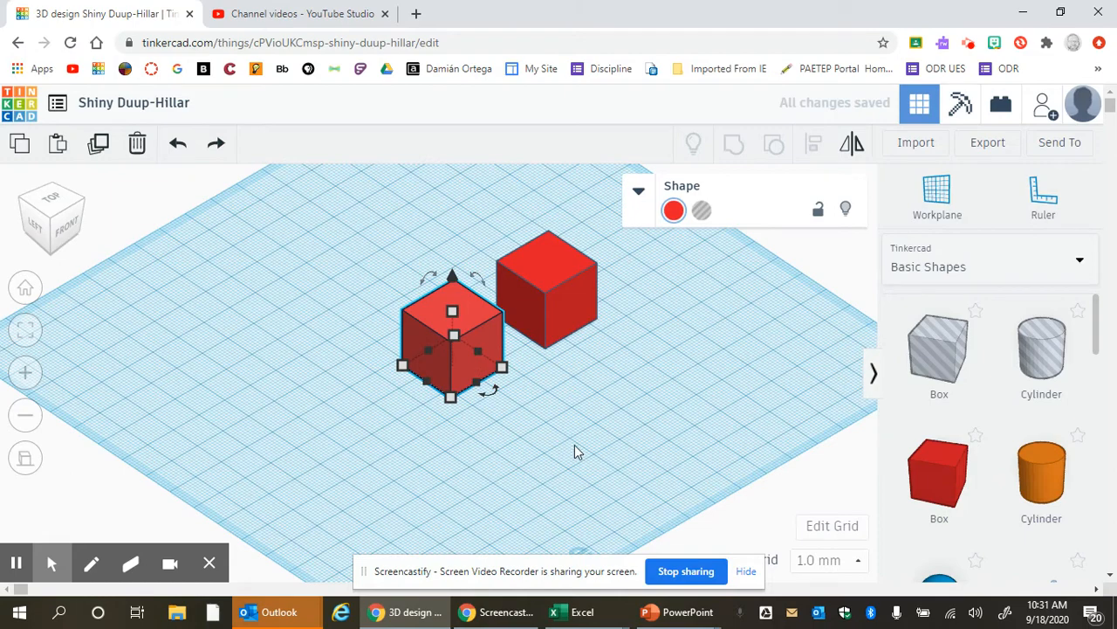
- Scale the nearer box proportionally in all three dimensions to about 60 mm
left_click(576, 452)
right_click_drag(577, 447, 447, 395)
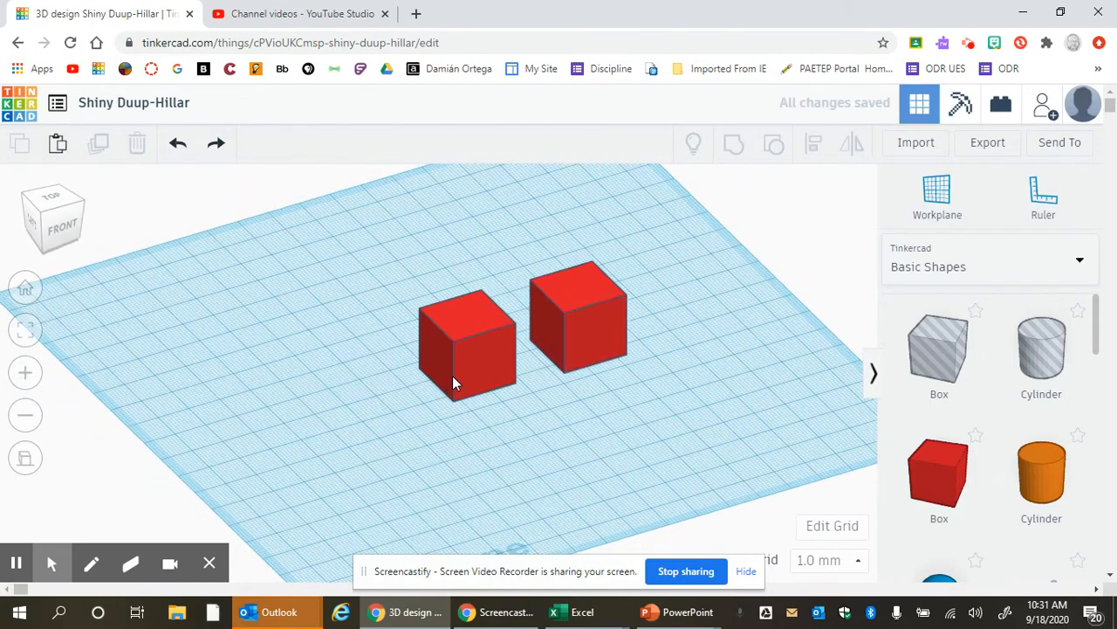
left_click(453, 382)
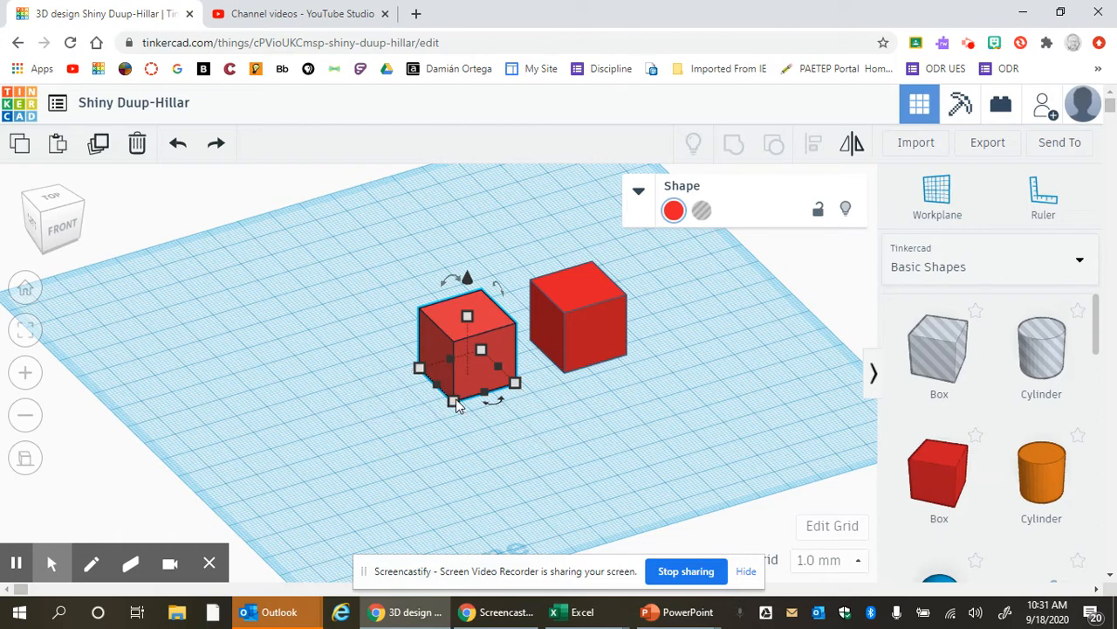
left_click(453, 402)
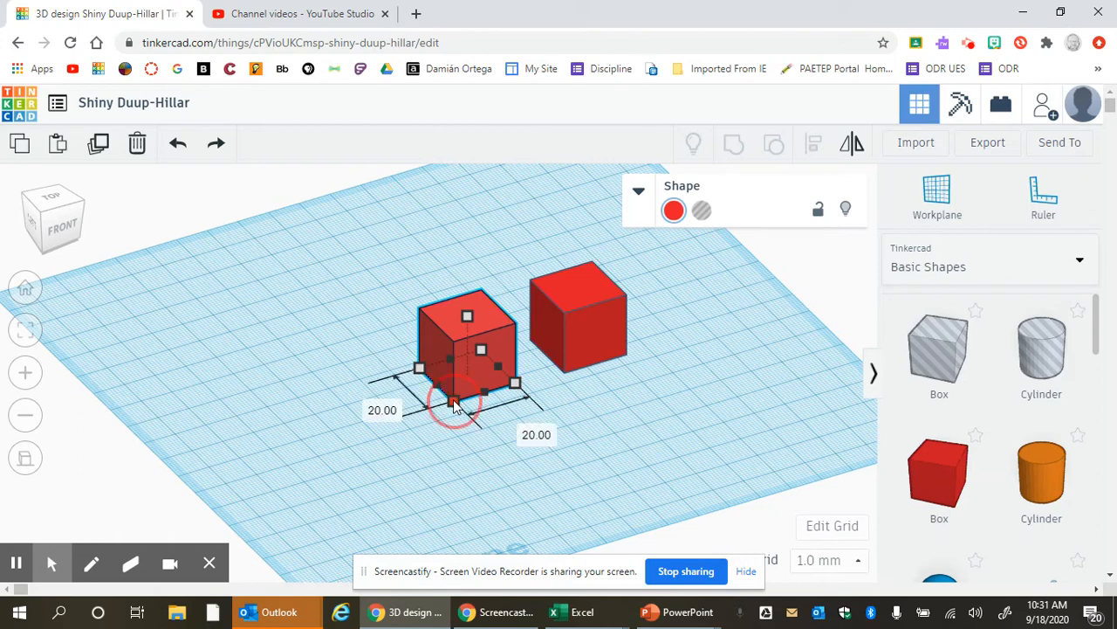
left_click_drag(453, 404, 369, 478)
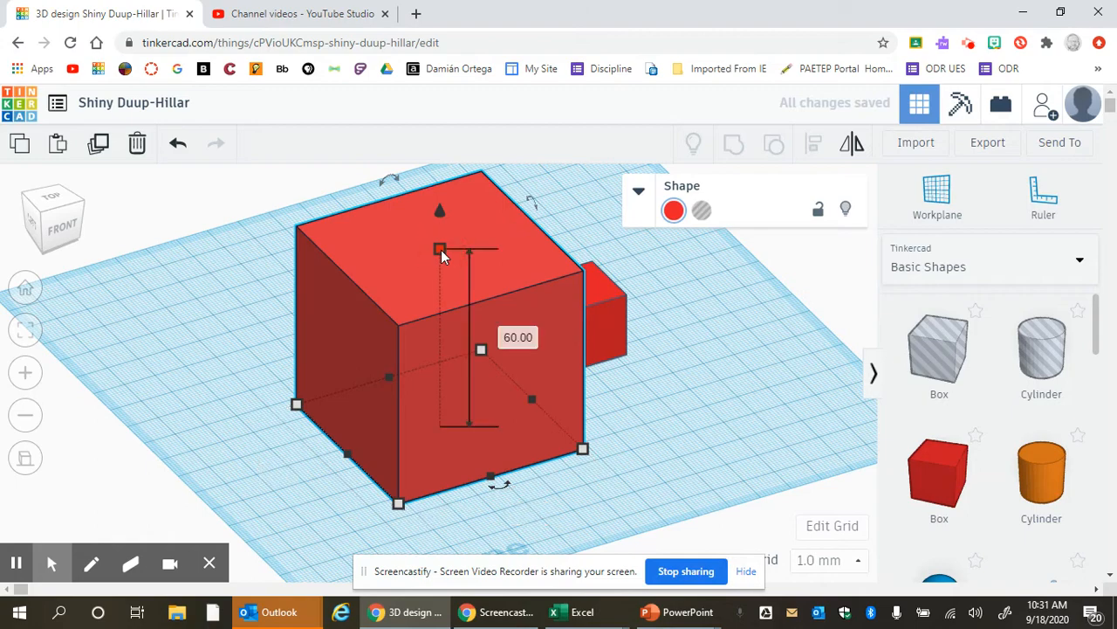
- Lift the enlarged box off the workplane and bring it down to 18 mm above the plane
right_click_drag(689, 391, 546, 388)
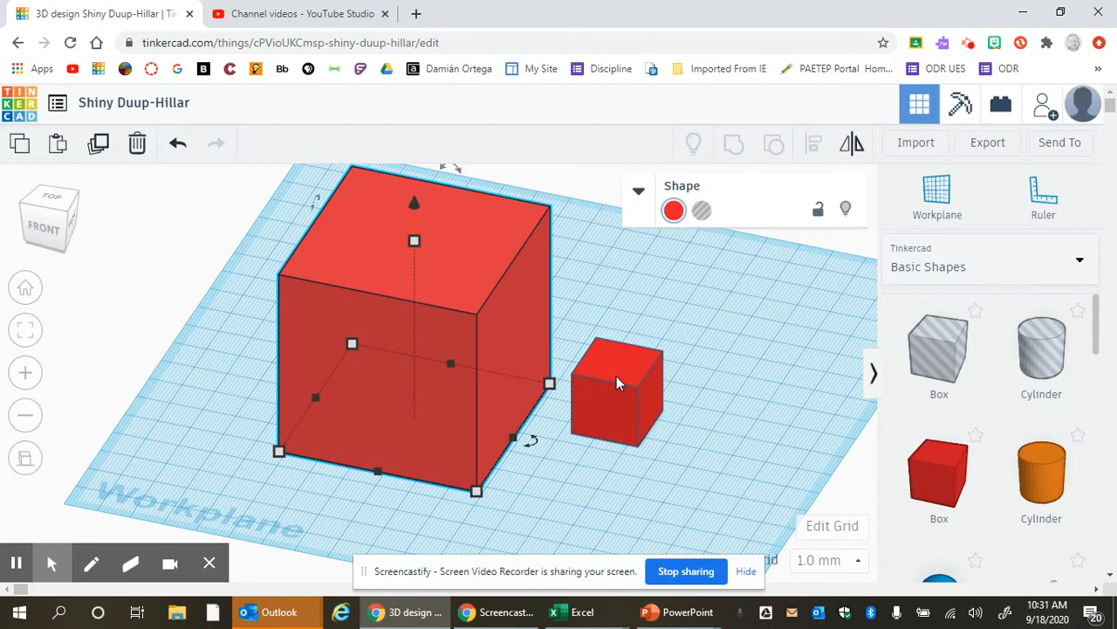
right_click_drag(234, 435, 407, 482)
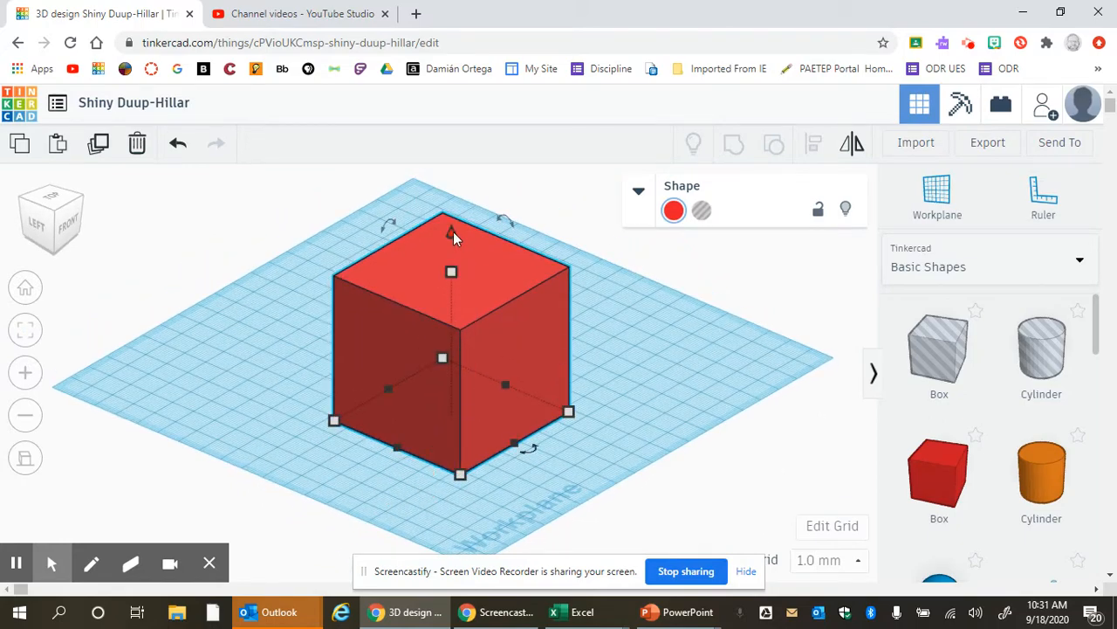
right_click_drag(206, 350, 224, 349)
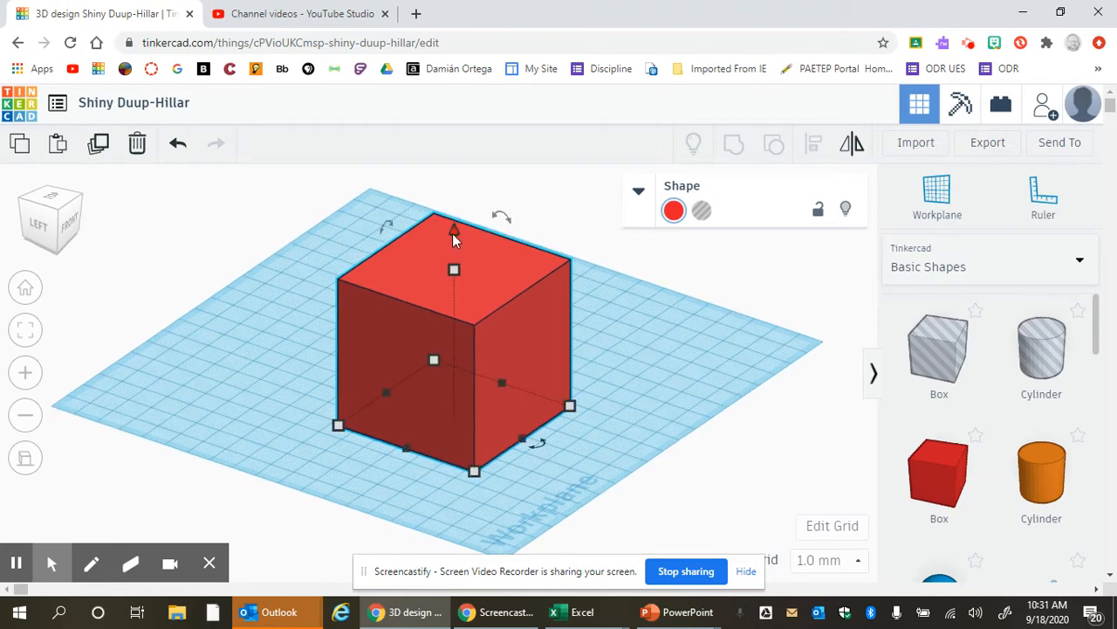
left_click_drag(453, 232, 462, 162)
right_click_drag(428, 474, 711, 448)
right_click_drag(624, 491, 312, 459)
scroll(312, 459, "down", 2)
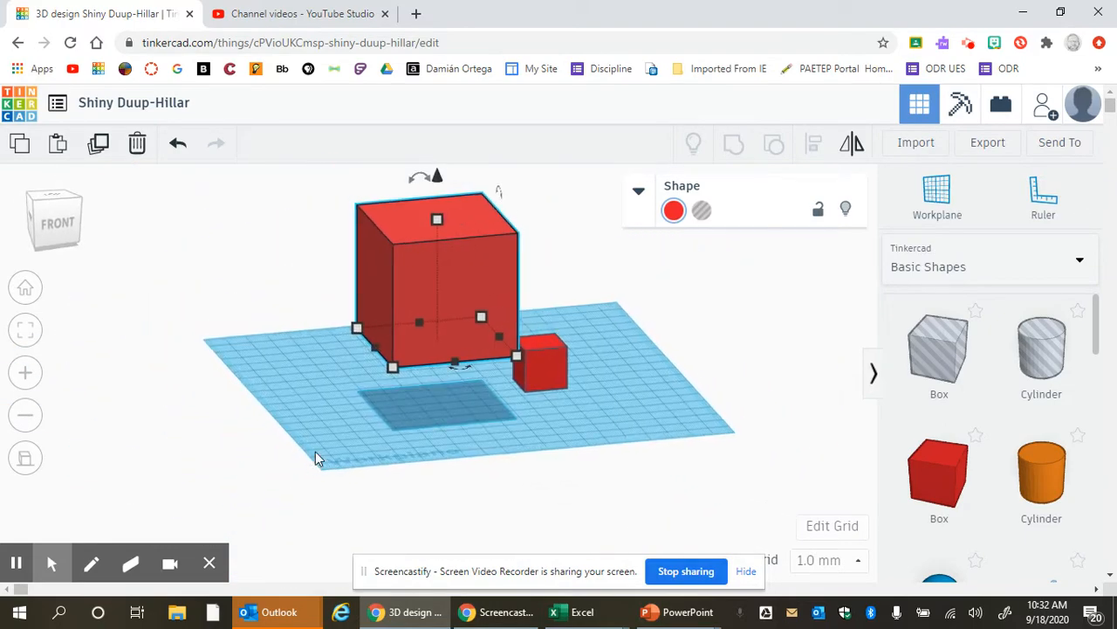
mouse_move(441, 181)
left_mouse_down()
mouse_move(439, 225)
mouse_move(436, 201)
left_mouse_up()
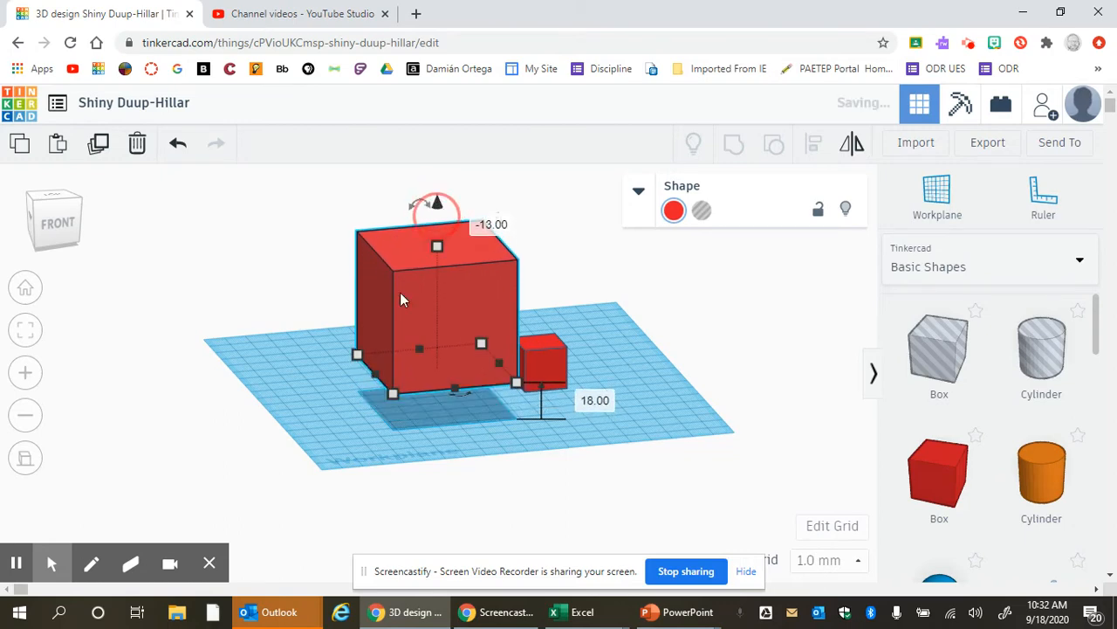
- Nudge the large box toward the front of the workplane with a few small sideways adjustments
key("shift+Down")
key("shift+Down")
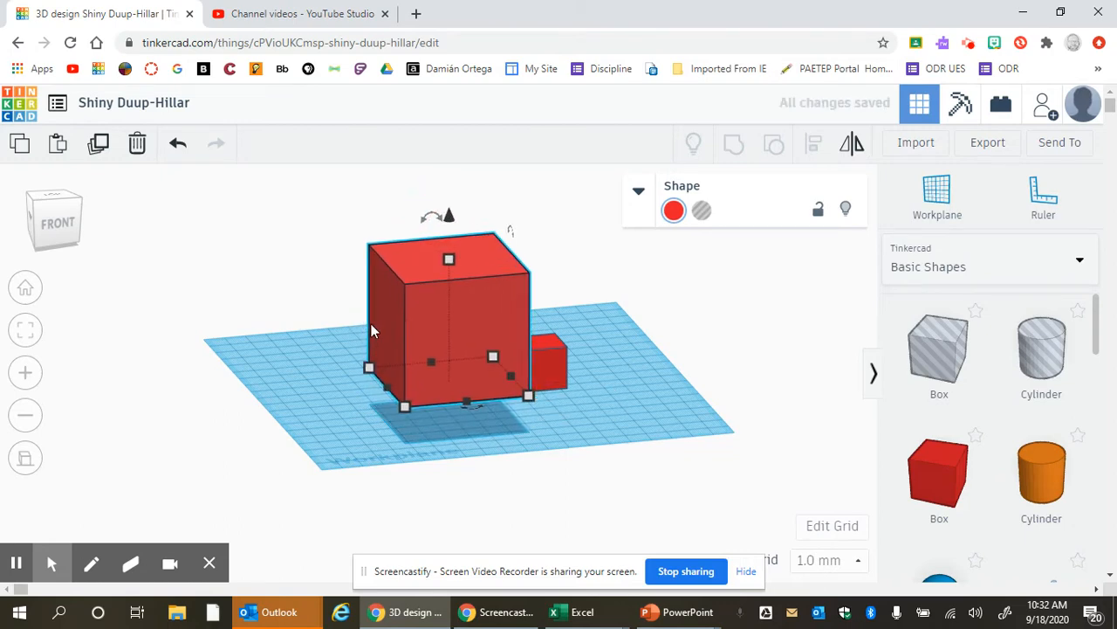
key("Down")
key("Down")
key("Down")
key("Down")
key("Down")
key("Left")
key("Left")
key("Left")
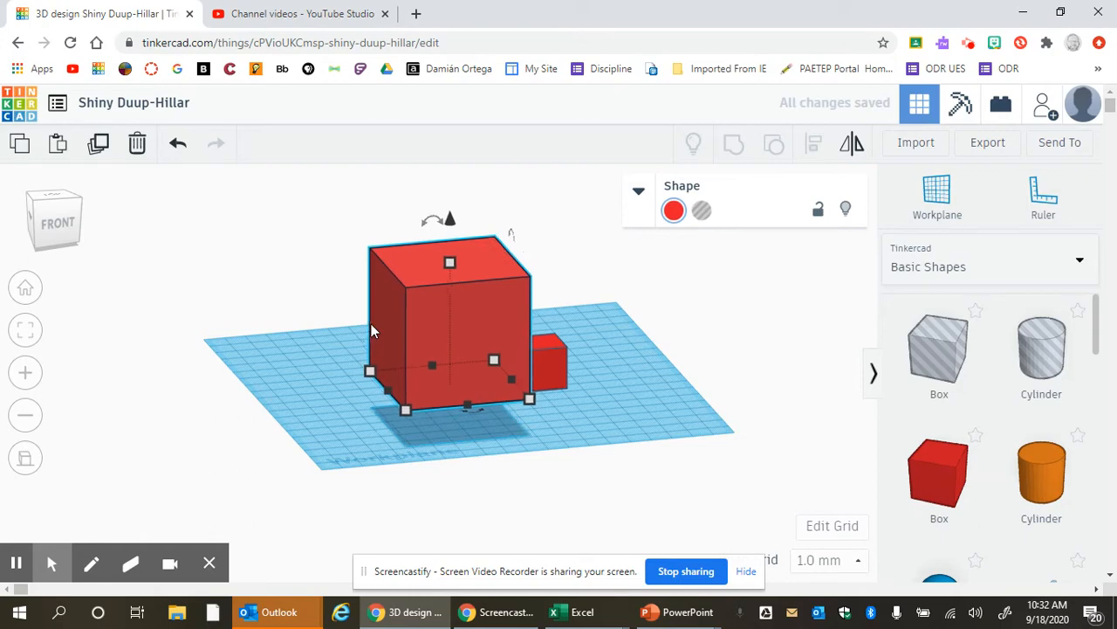
key("Down")
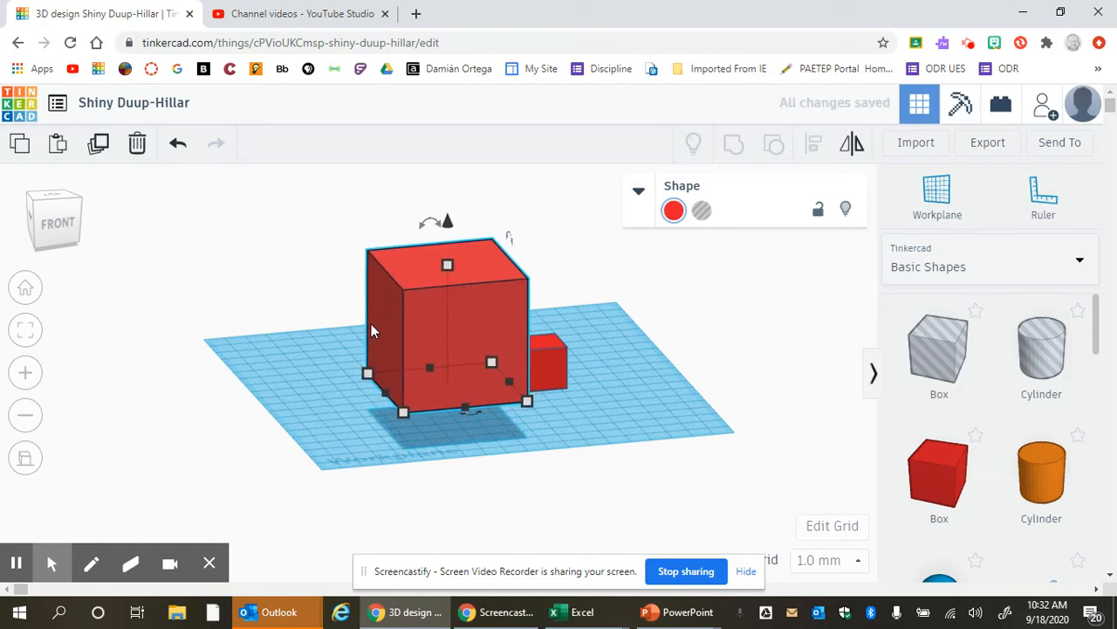
key("Down")
- Lower the large box in small vertical increments until it sits close to the workplane
key("ctrl+Down")
key("ctrl+Down")
key("ctrl+Down")
key("ctrl+Down")
key("ctrl+Down")
key("ctrl+Down")
key("ctrl+Down")
key("ctrl+Down")
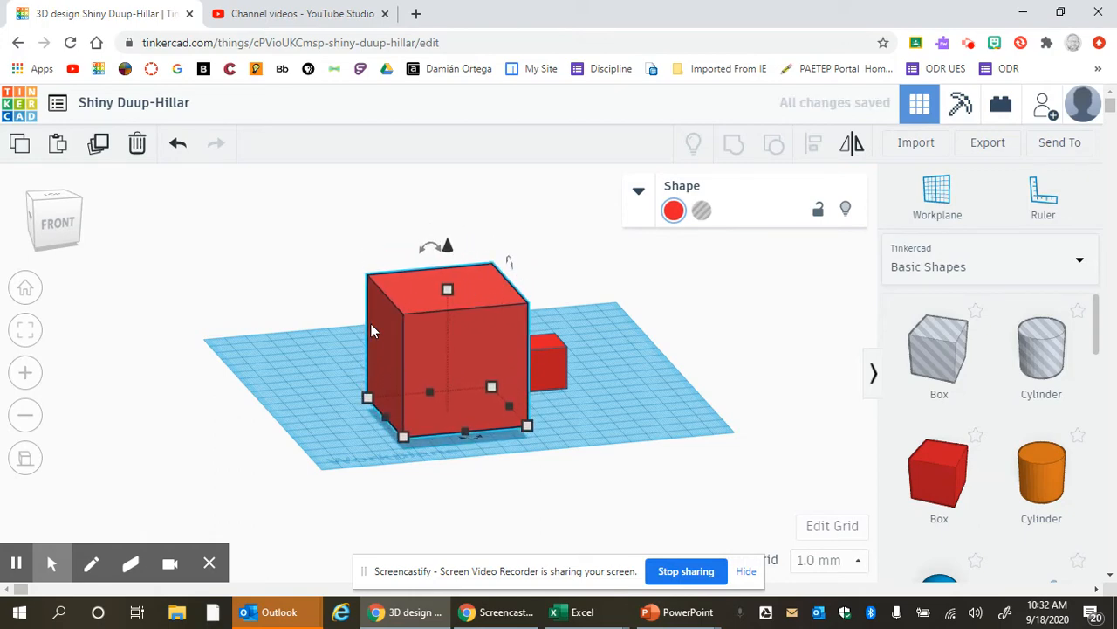
key("ctrl+Down")
- Raise the large box in small vertical increments until it floats well above the workplane
key("ctrl+Up")
key("ctrl+Up")
key("ctrl+Up")
key("ctrl+Up")
key("ctrl+Up")
key("ctrl+Up")
key("ctrl+Up")
key("ctrl+Up")
key("ctrl+Up")
key("ctrl+Up")
key("ctrl+Up")
key("ctrl+Up")
key("ctrl+Up")
key("ctrl+Up")
key("ctrl+Up")
key("ctrl+Up")
key("ctrl+Up")
key("ctrl+Up")
key("ctrl+Up")
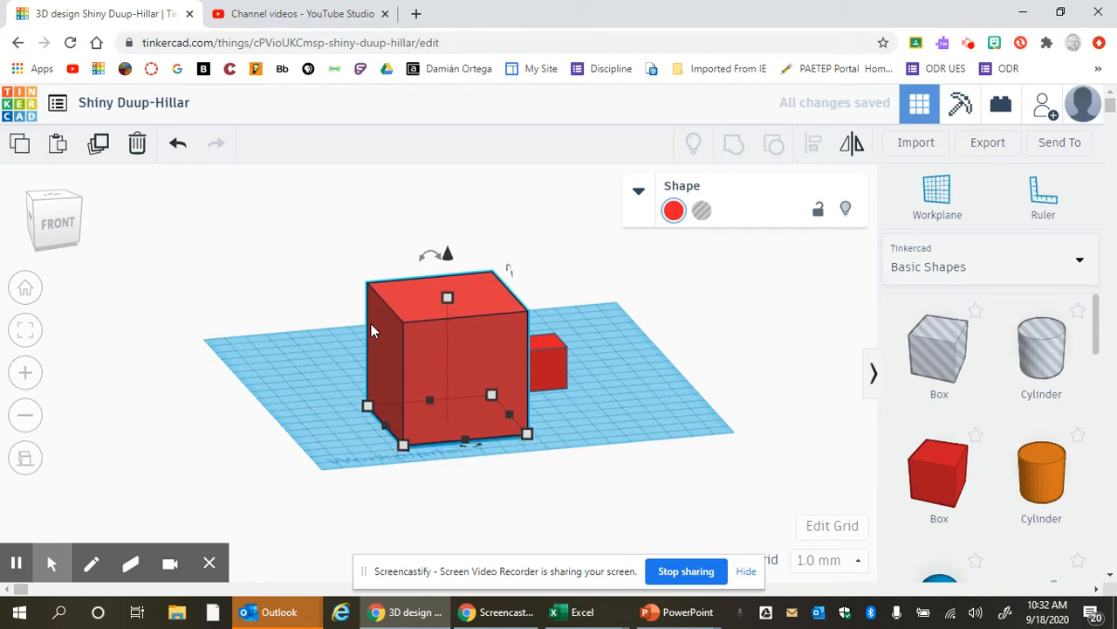
key("ctrl+Up")
key("ctrl+Up")
key("ctrl+Up")
key("ctrl+Up")
key("ctrl+Up")
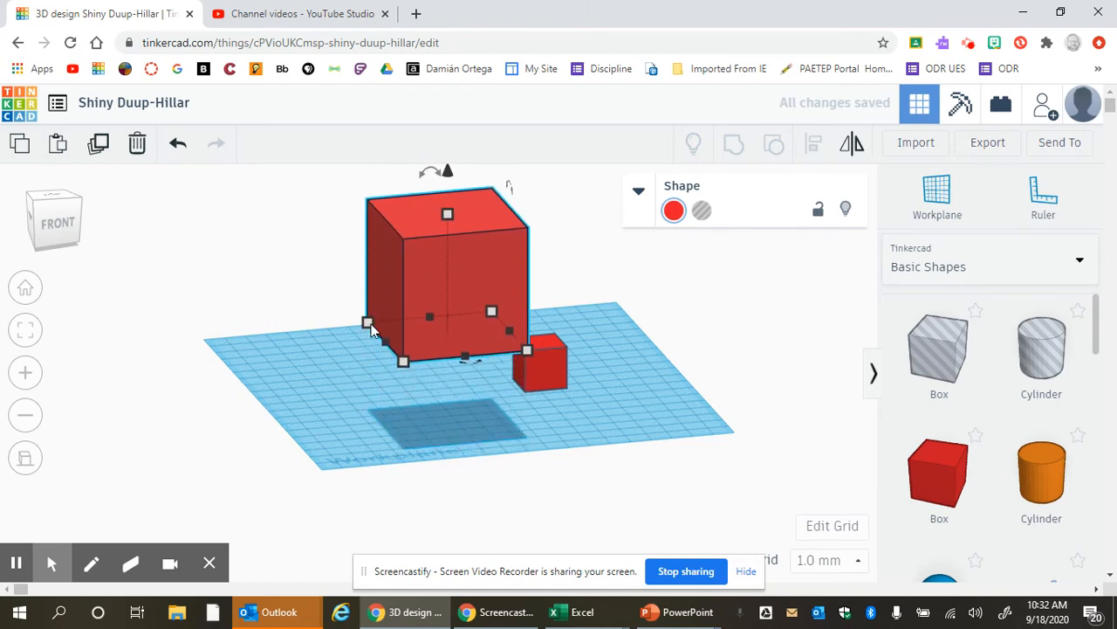
- Lower the floating large box toward the workplane in a run of small vertical increments
key("ctrl+Down")
key("ctrl+Down")
key("ctrl+Down")
key("ctrl+Down")
key("ctrl+Down")
key("ctrl+Down")
key("ctrl+Down")
key("ctrl+Down")
key("ctrl+Down")
key("ctrl+Down")
key("ctrl+Down")
key("ctrl+Down")
key("ctrl+Down")
key("ctrl+Down")
key("ctrl+Down")
- Raise the large box back up from the workplane in small vertical increments
key("ctrl+Up")
key("ctrl+Up")
key("ctrl+Up")
key("ctrl+Up")
key("ctrl+Up")
key("ctrl+Up")
key("ctrl+Up")
key("ctrl+Up")
key("ctrl+Up")
key("ctrl+Up")
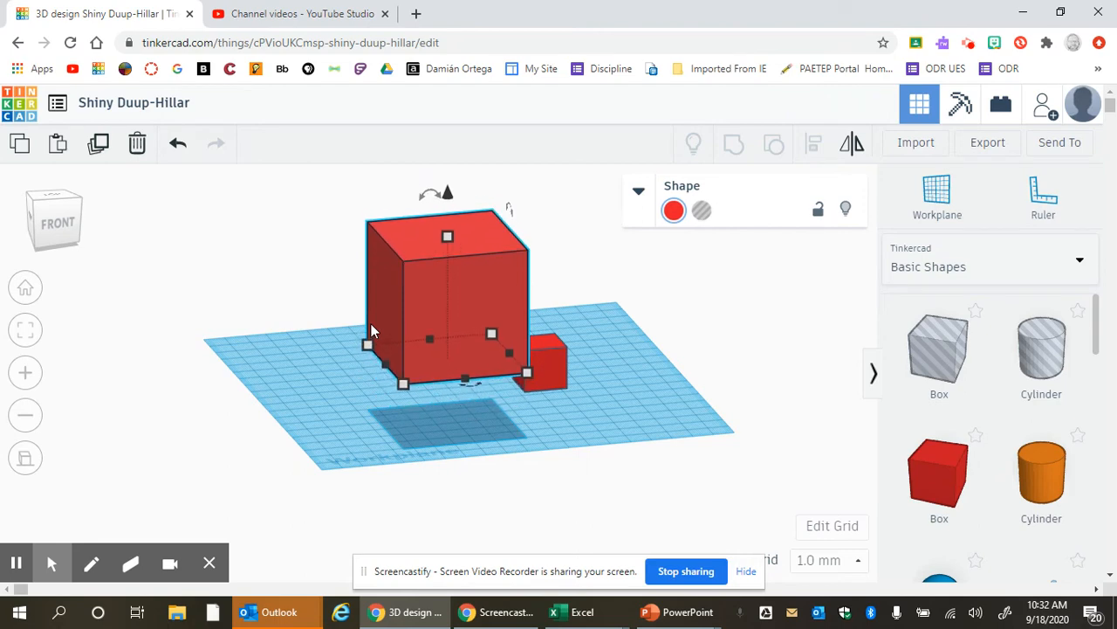
- From a straight front view, set the large box's height above the workplane to 0 so it rests on the plane
right_click_drag(288, 409, 322, 426)
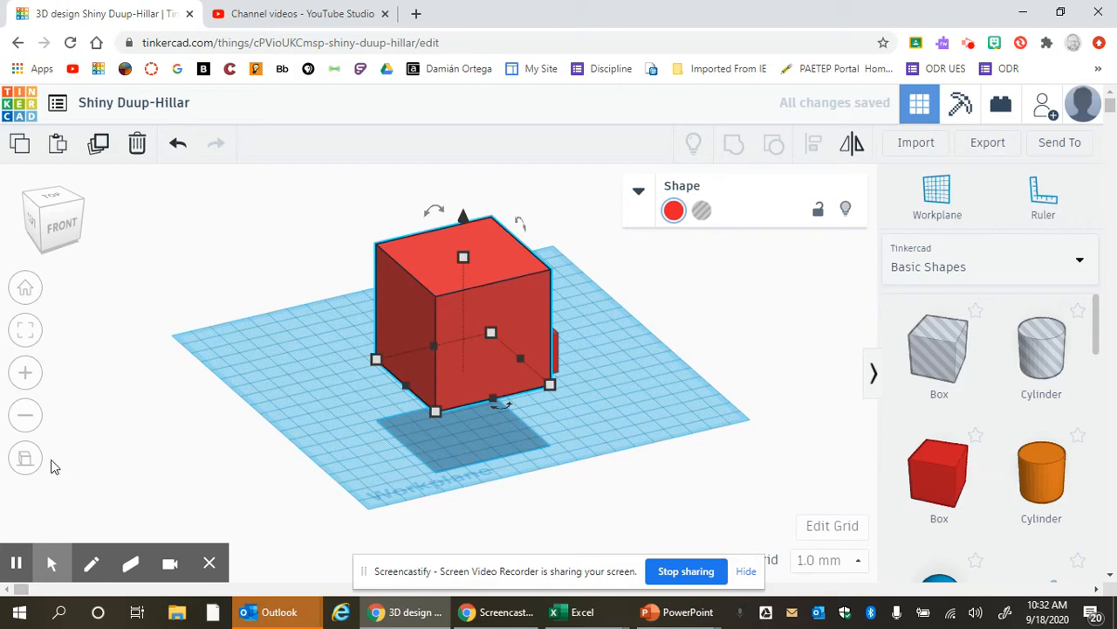
right_click_drag(435, 426, 399, 425)
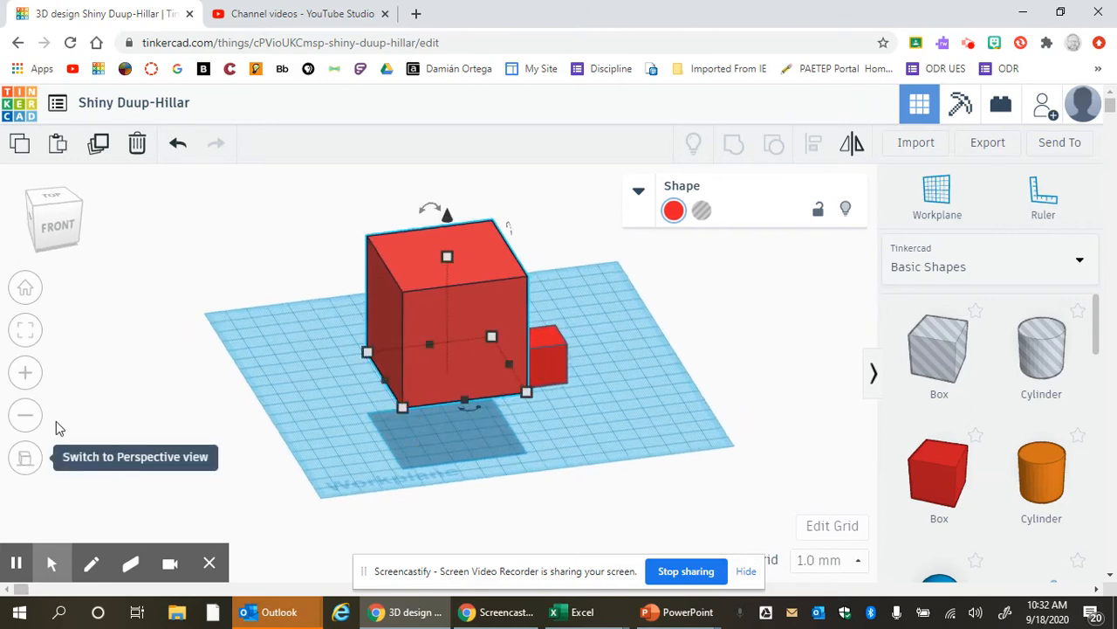
left_click(66, 227)
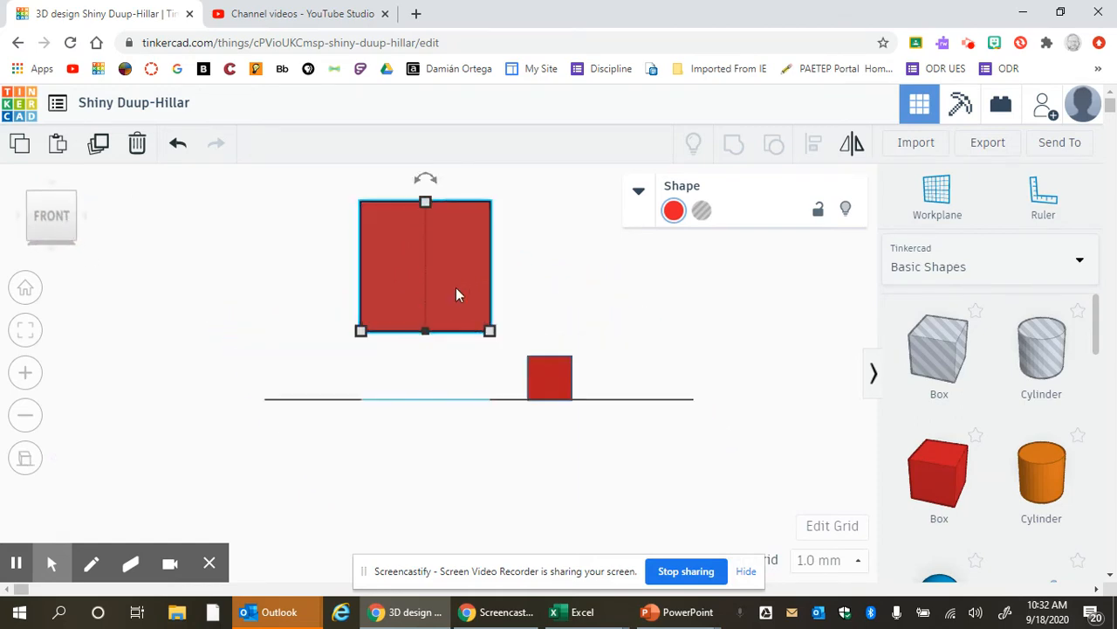
scroll(509, 364, "down", 2)
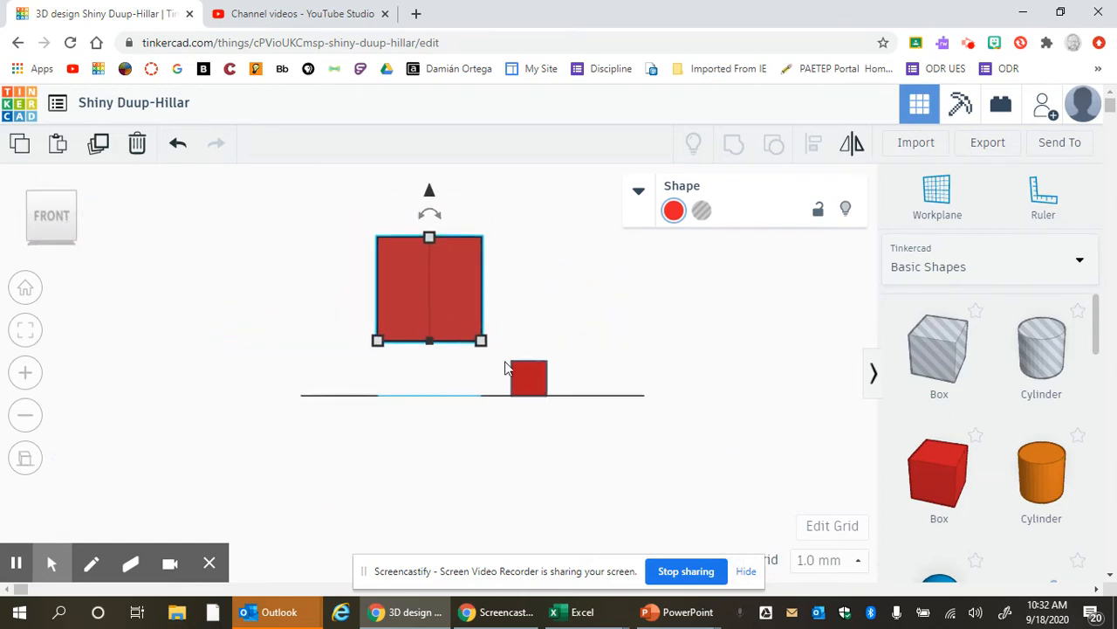
mouse_move(430, 207)
left_mouse_down()
mouse_move(428, 243)
mouse_move(430, 206)
left_mouse_up()
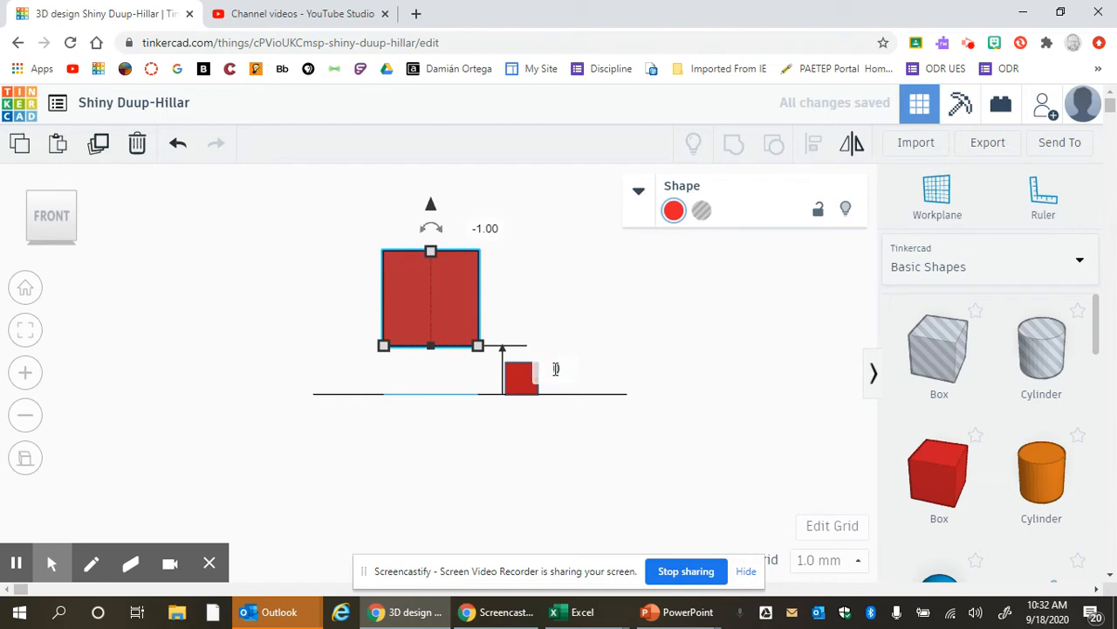
type("0")
key("Return")
- Examine the large box's rotation handles from the default raised front view
right_click_drag(297, 368, 338, 405)
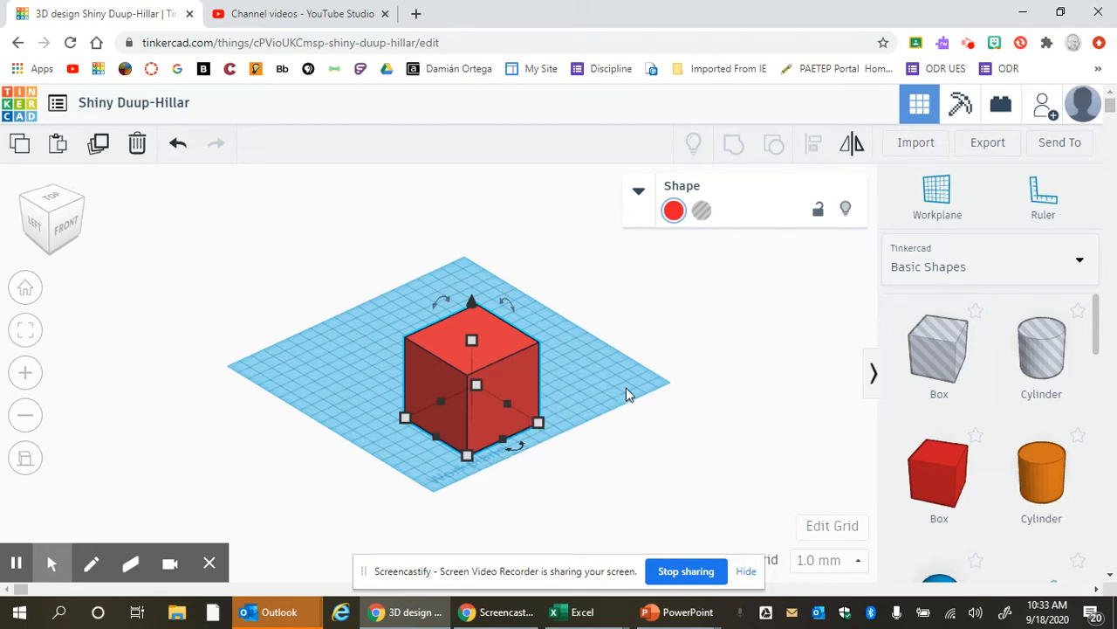
right_click_drag(642, 390, 243, 371)
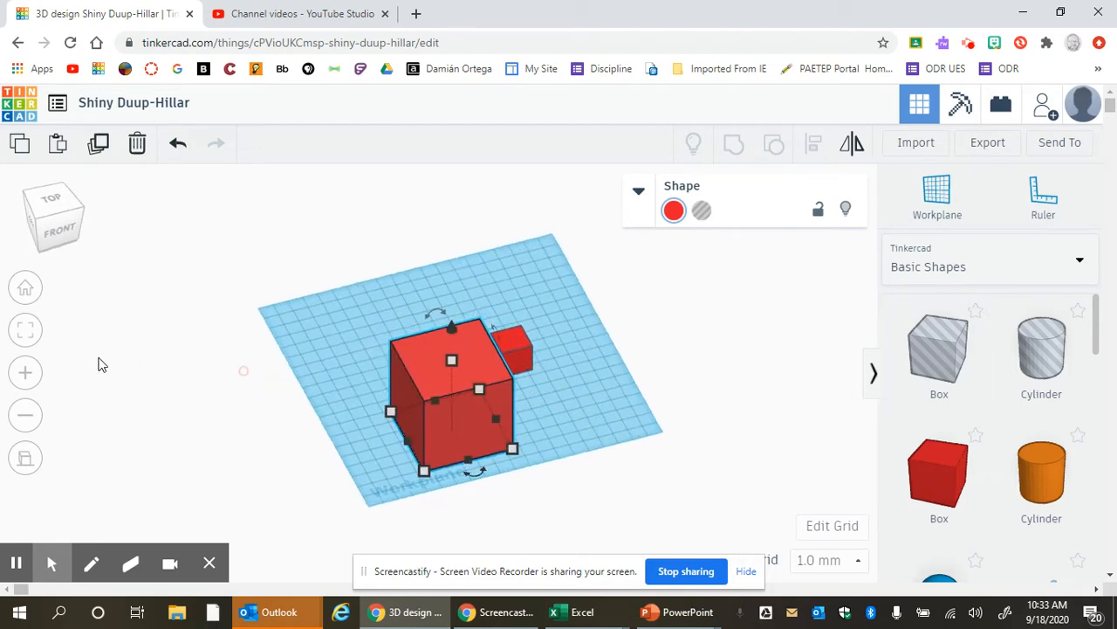
left_click(26, 288)
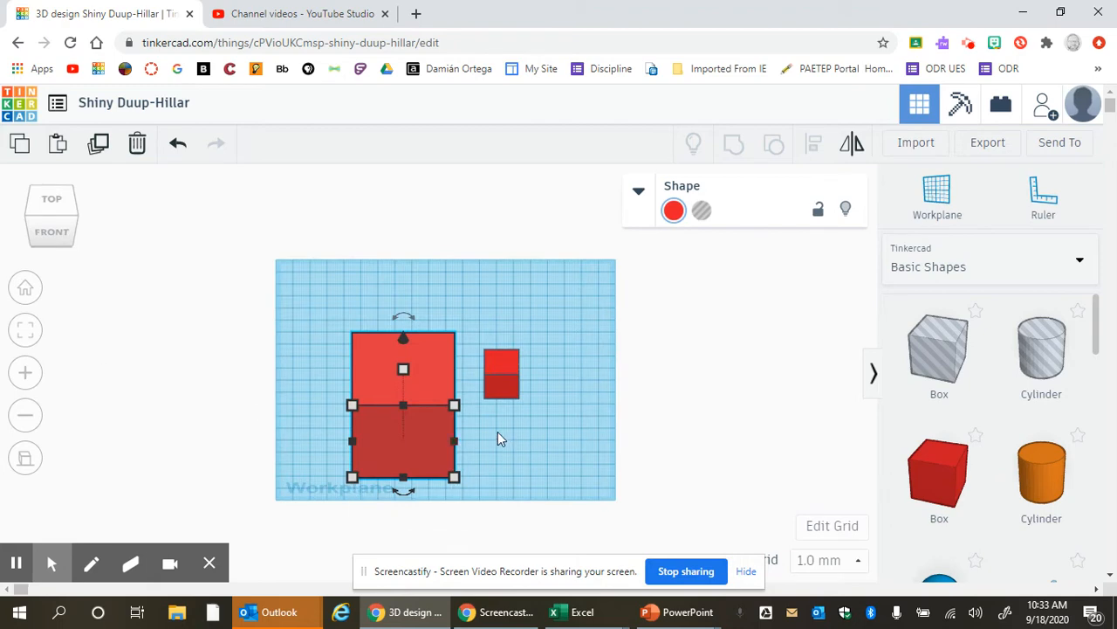
mouse_move(406, 320)
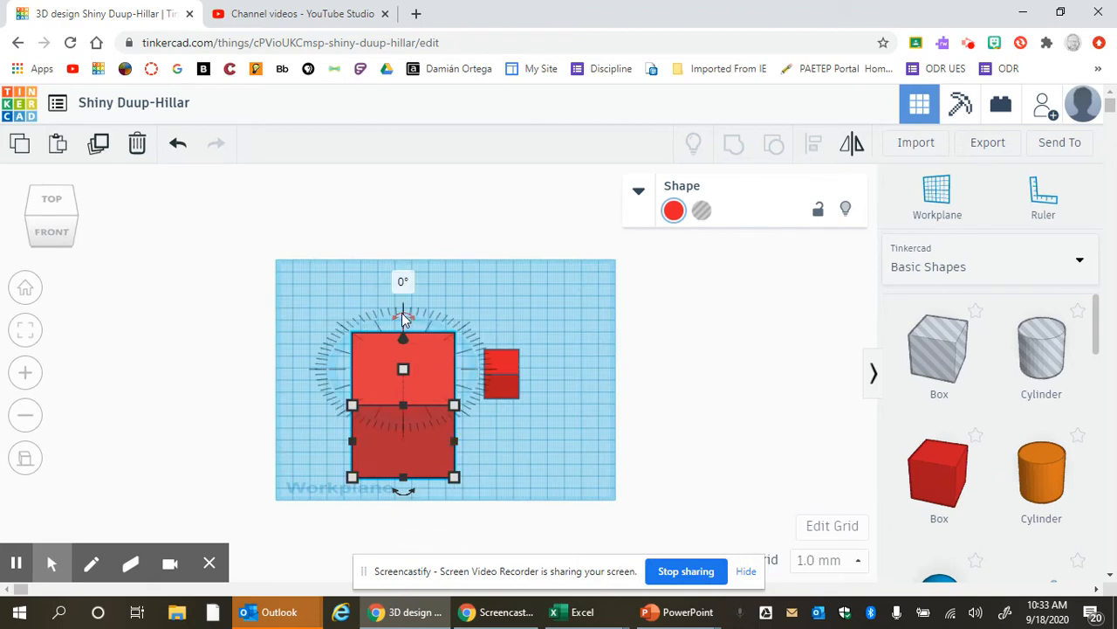
left_click_drag(401, 311, 361, 290)
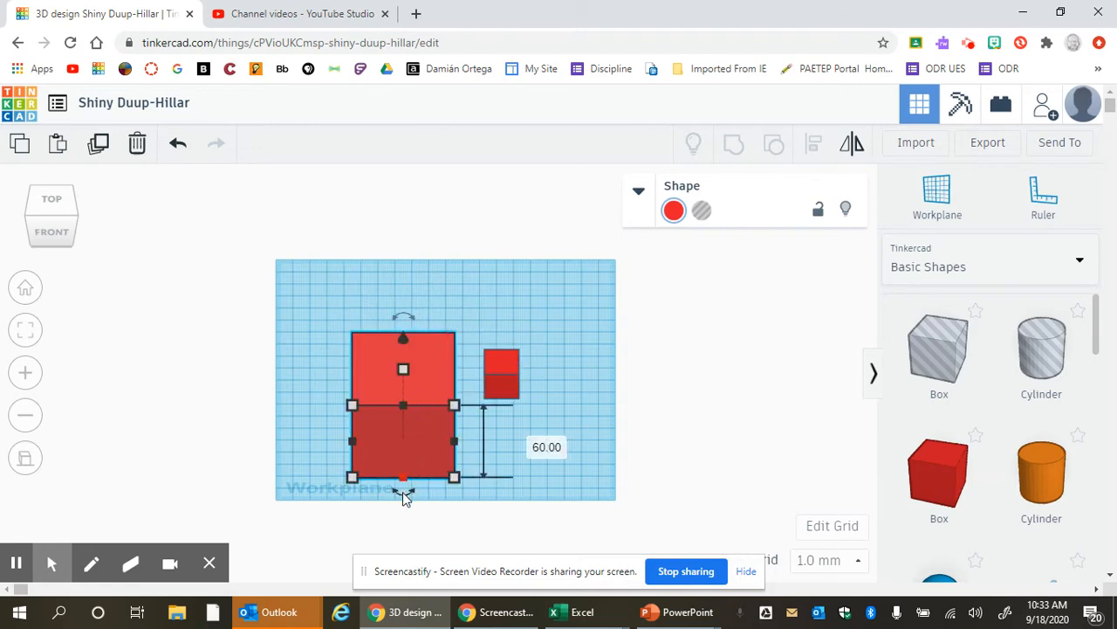
mouse_move(405, 493)
left_click_drag(446, 487, 472, 449)
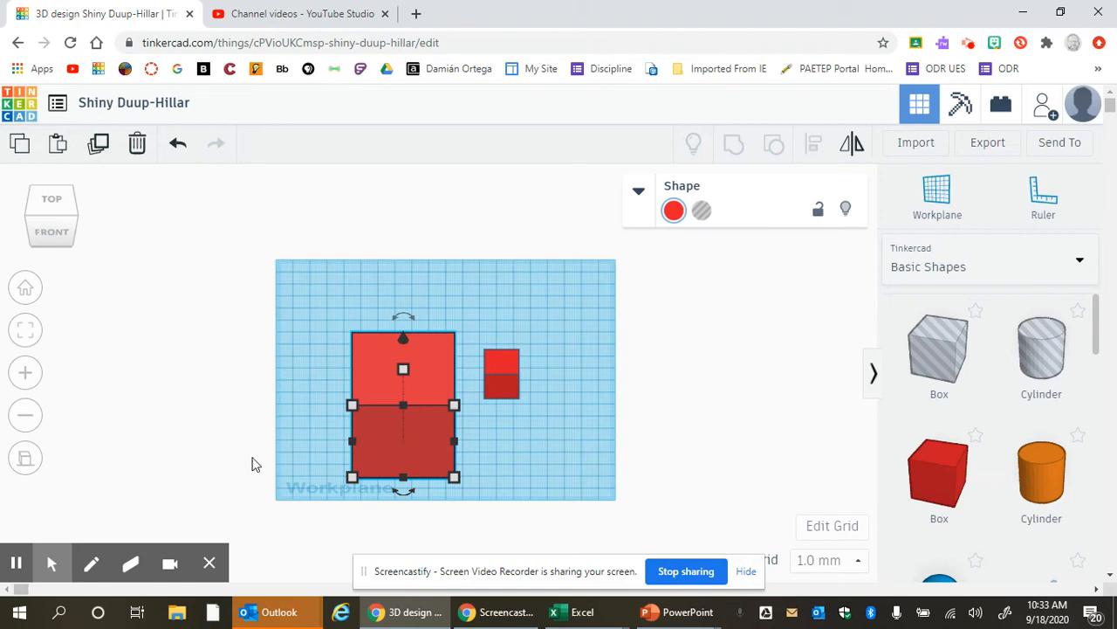
- Examine all three rotation handles of the large box, with their angle dials, from the left-front corner view
right_click_drag(252, 464, 339, 465)
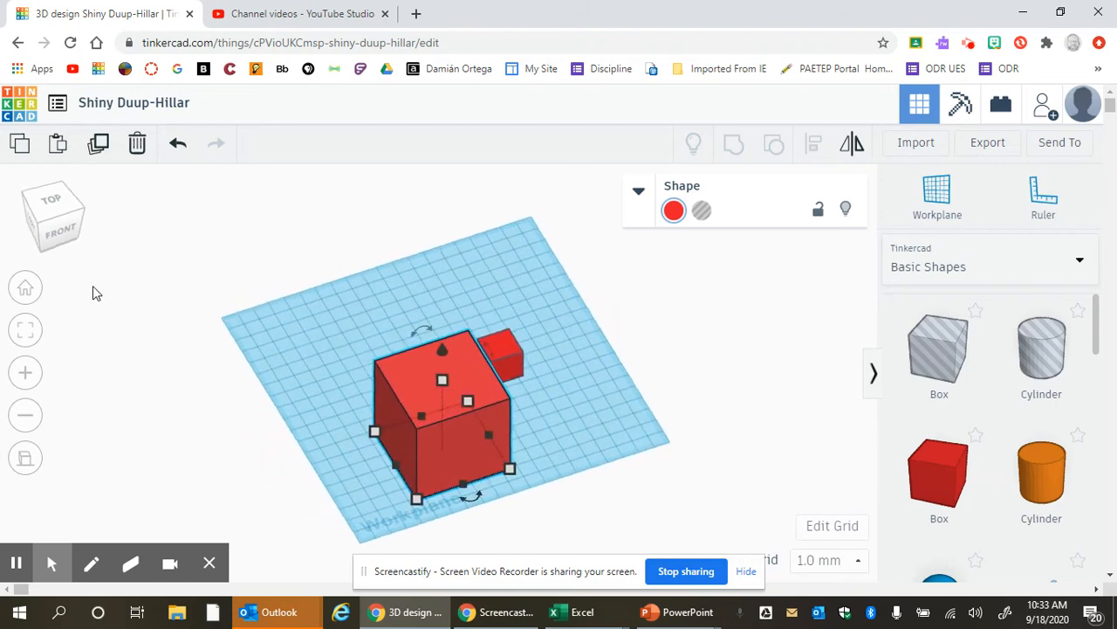
left_click(41, 228)
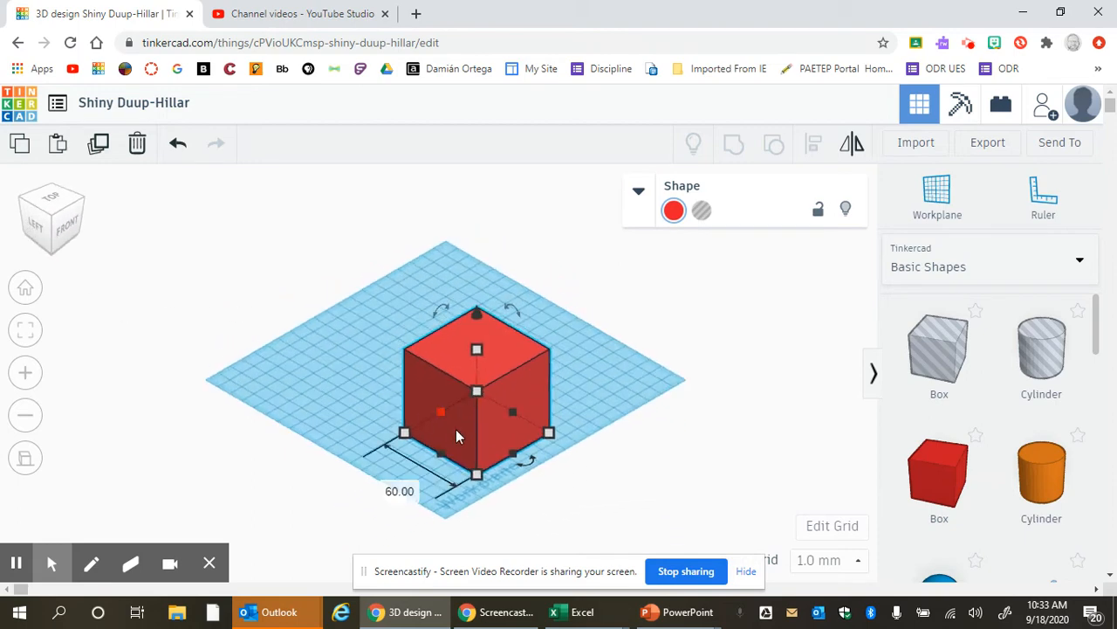
mouse_move(525, 464)
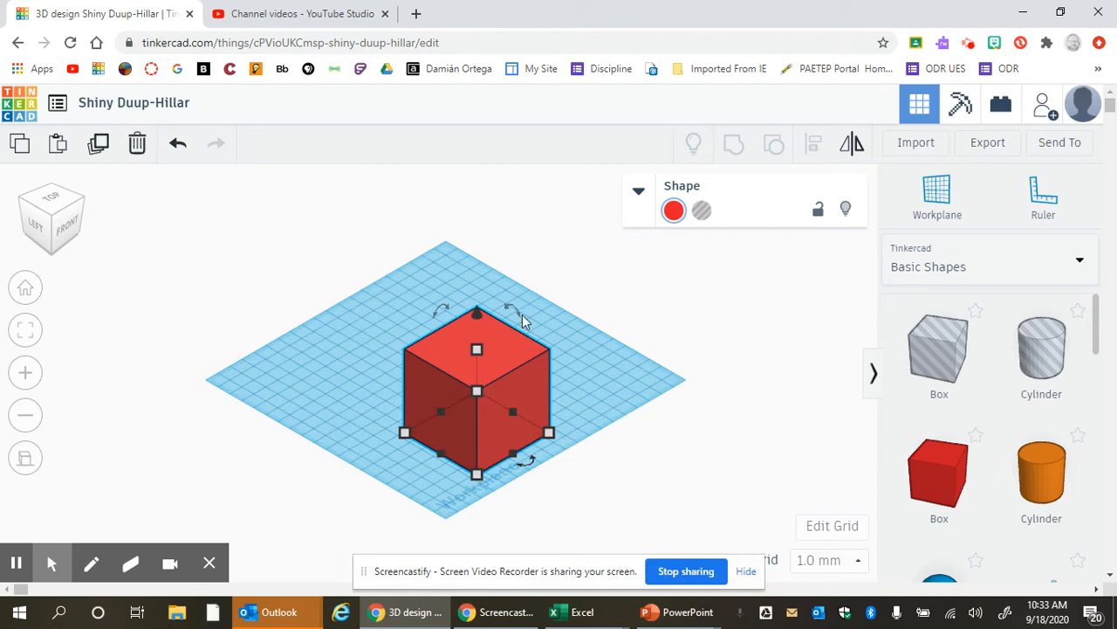
mouse_move(512, 310)
mouse_move(441, 310)
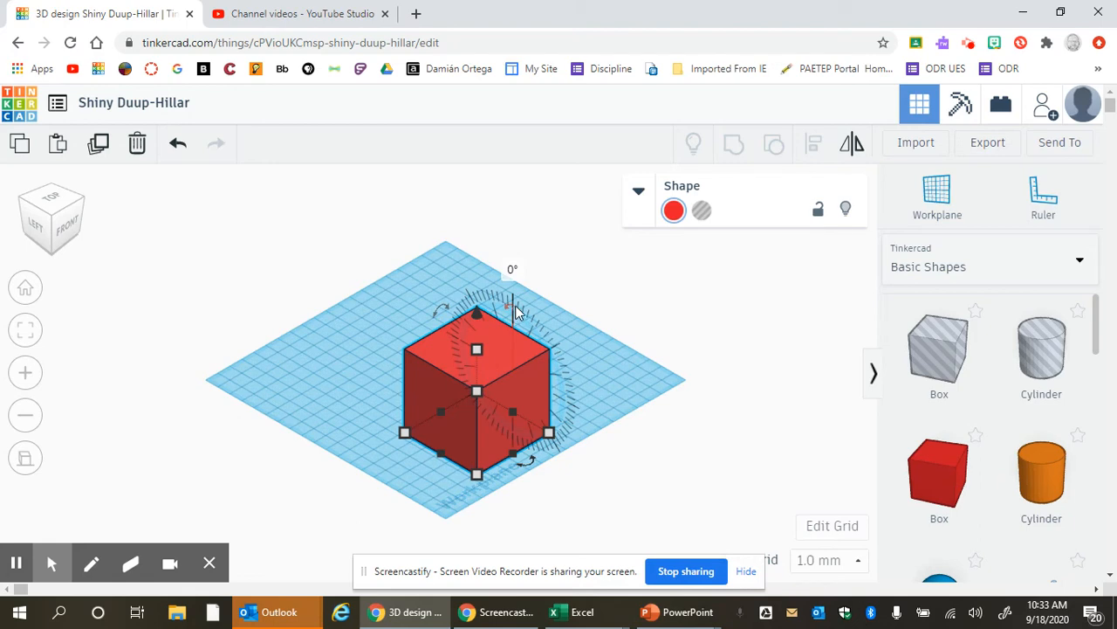
mouse_move(517, 313)
left_mouse_down()
mouse_move(541, 249)
mouse_move(585, 410)
mouse_move(546, 302)
mouse_move(522, 327)
left_mouse_up()
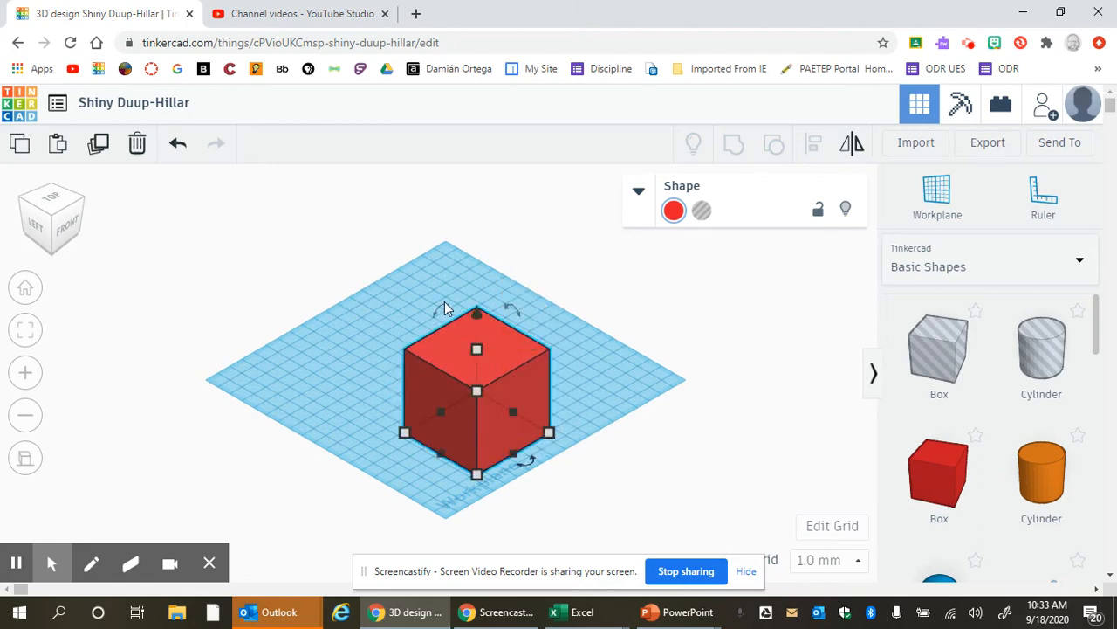
mouse_move(441, 313)
mouse_move(441, 313)
left_mouse_down()
mouse_move(387, 349)
mouse_move(439, 313)
left_mouse_up()
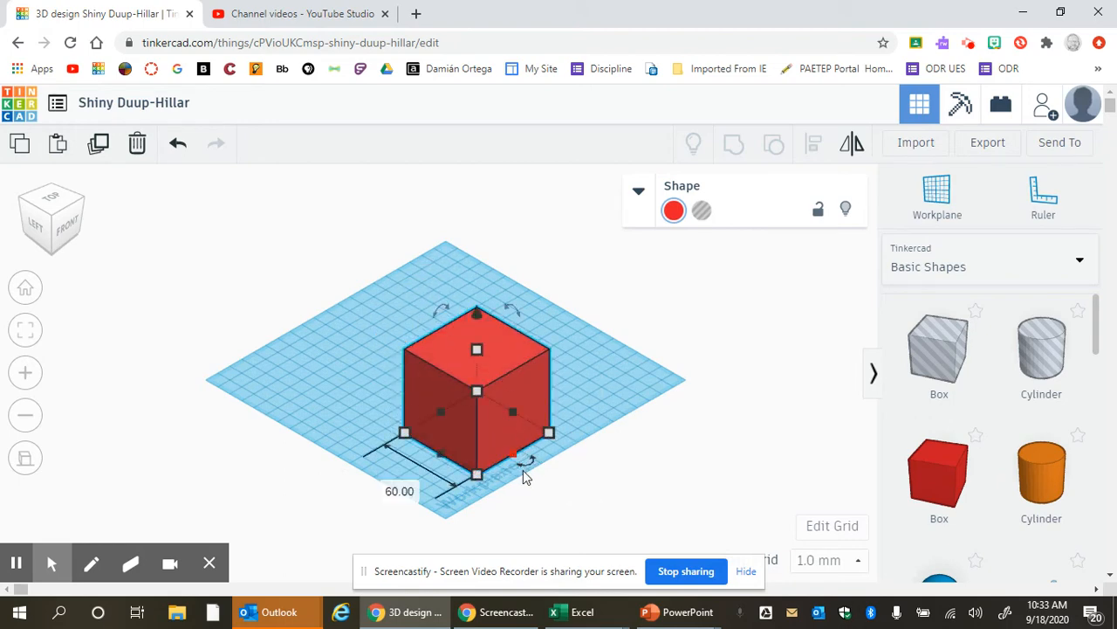
mouse_move(528, 465)
left_mouse_down()
mouse_move(449, 473)
mouse_move(522, 461)
left_mouse_up()
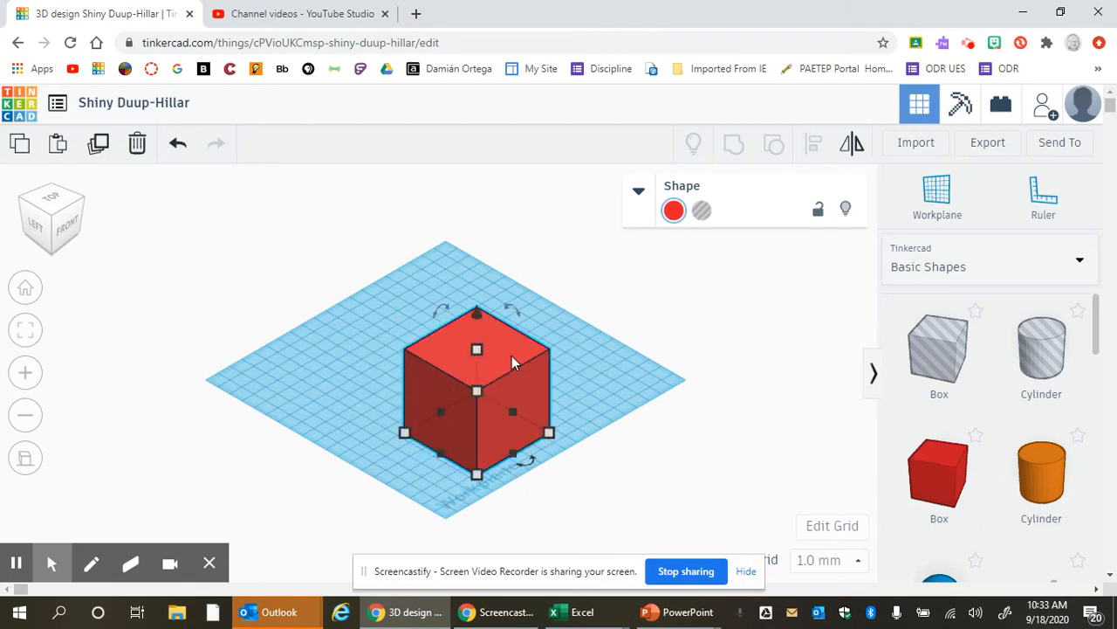
mouse_move(443, 312)
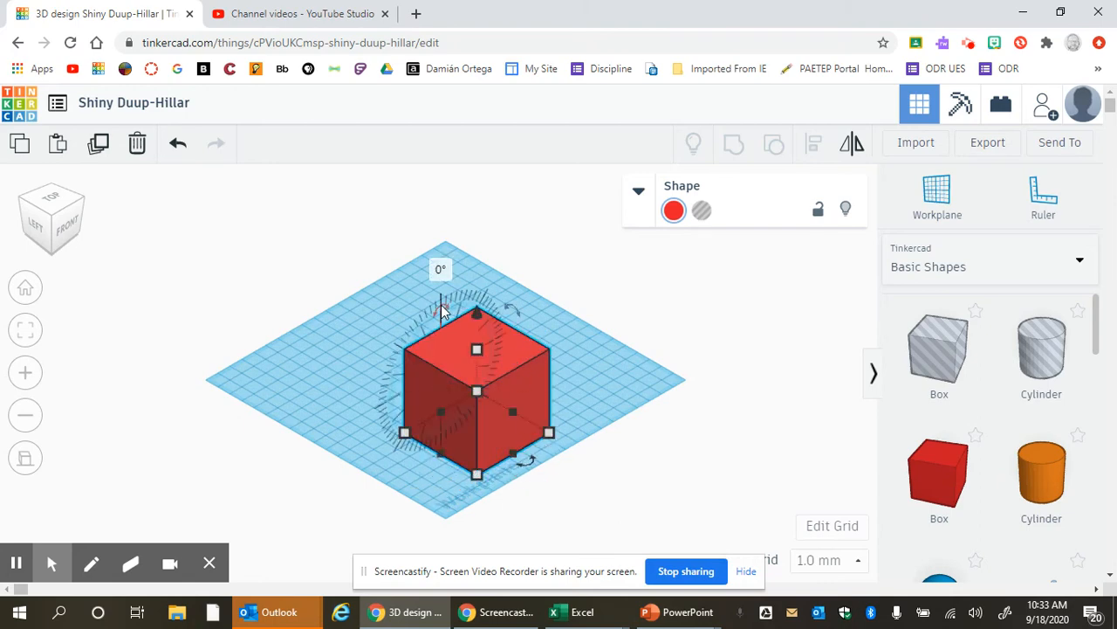
- Rotate the large box 90° about a horizontal axis, and turn it partway about its vertical axis
left_click_drag(444, 312, 403, 387)
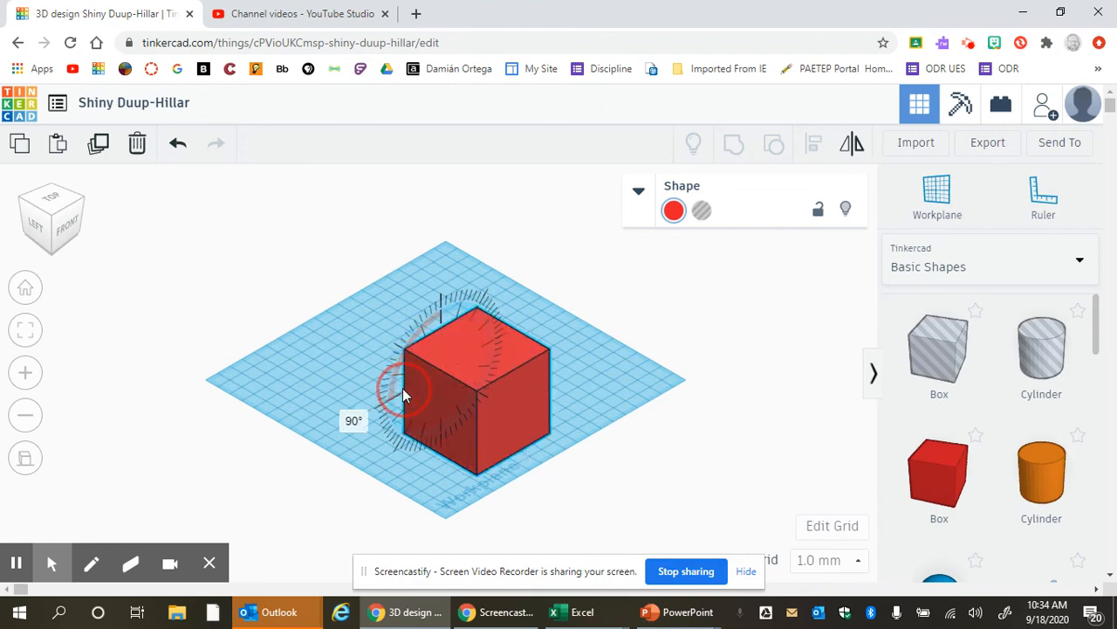
left_click_drag(402, 388, 493, 386)
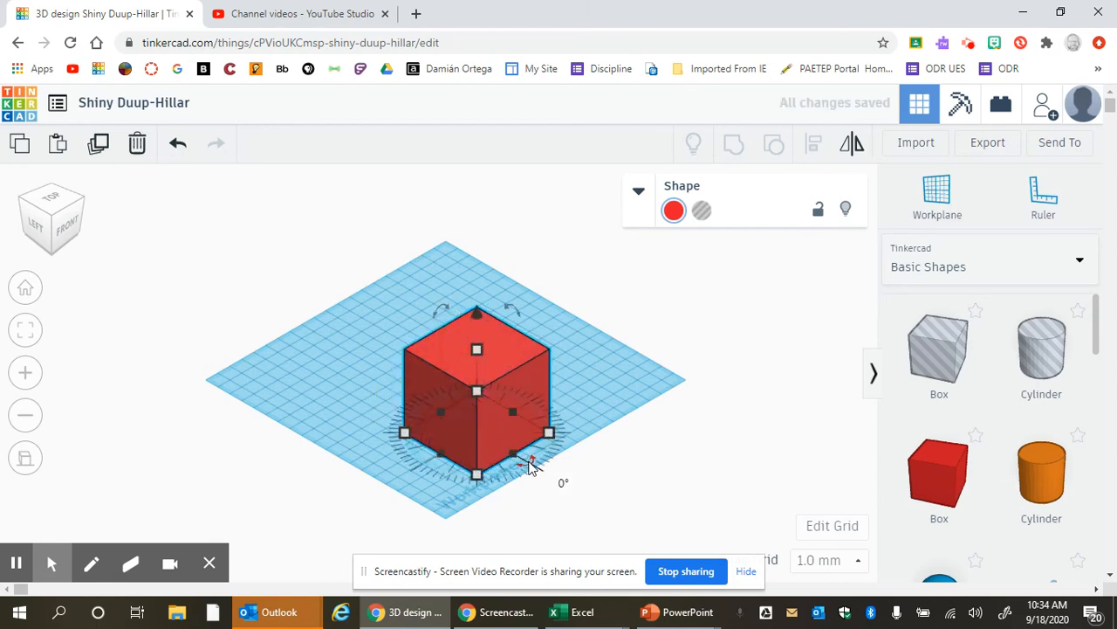
left_click_drag(529, 462, 536, 425)
right_click_drag(738, 422, 619, 433)
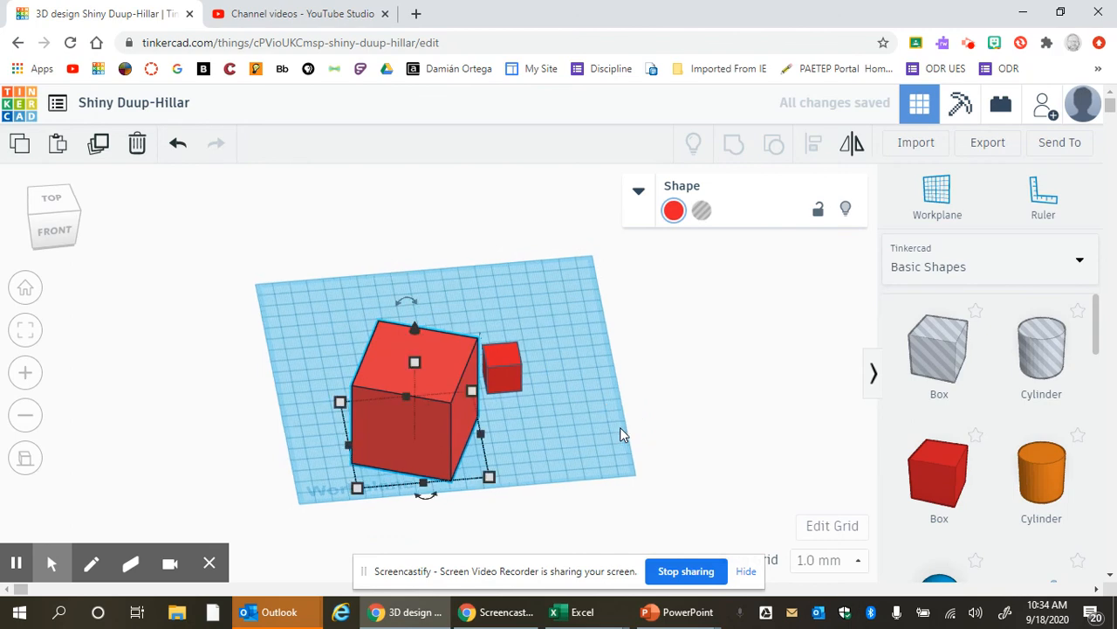